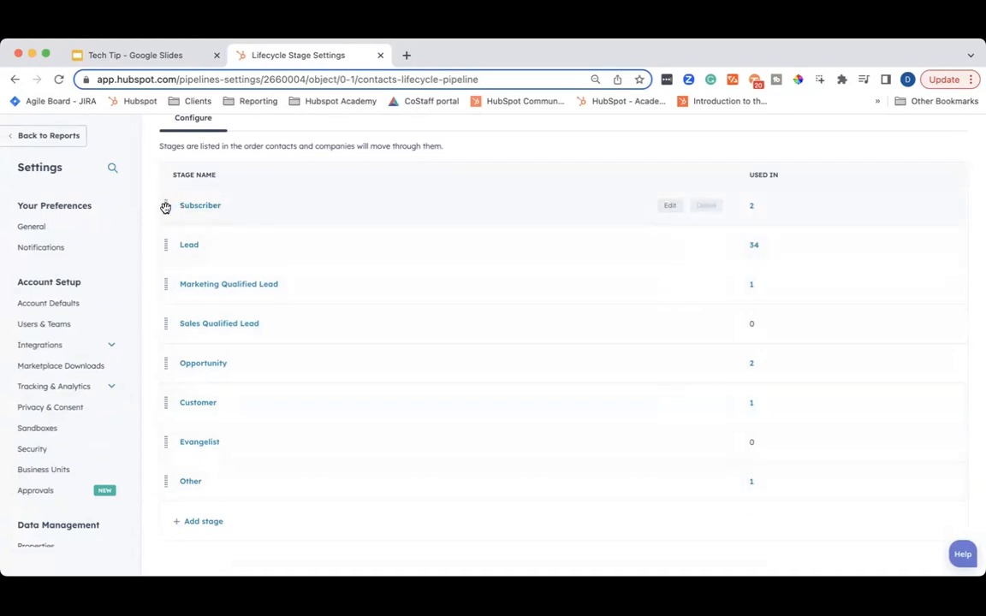
Step: Move the Subscriber stage down the lifecycle stage order and return it to the first position
{"action": "left_click_drag", "start_coordinate": [165, 206], "coordinate": [157, 275]}
{"action": "left_click_drag", "start_coordinate": [170, 236], "coordinate": [171, 211]}
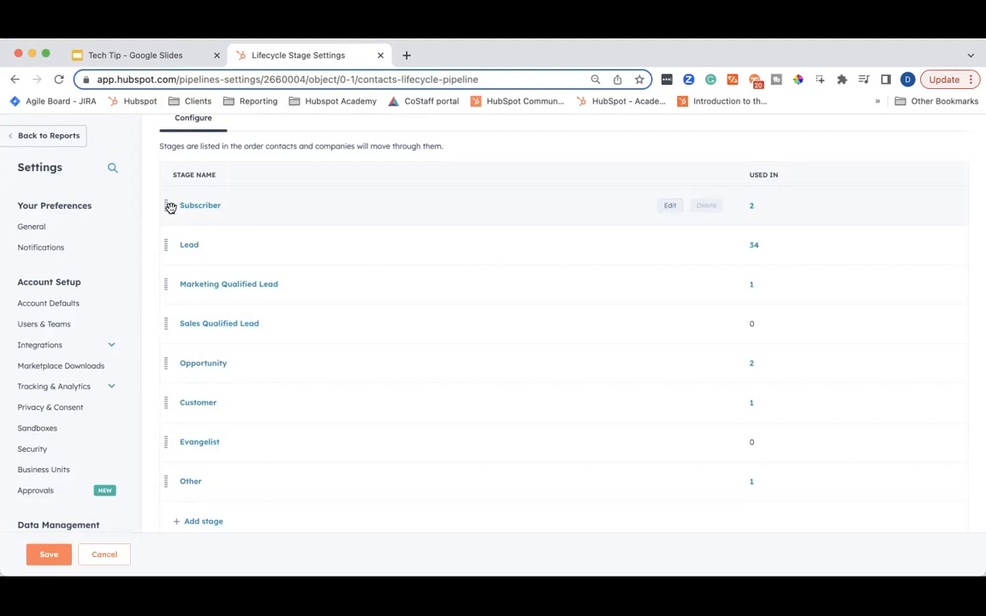
Step: Create a new lifecycle stage named Trial Users
{"action": "scroll", "coordinate": [530, 289], "scroll_direction": "down", "scroll_amount": 1}
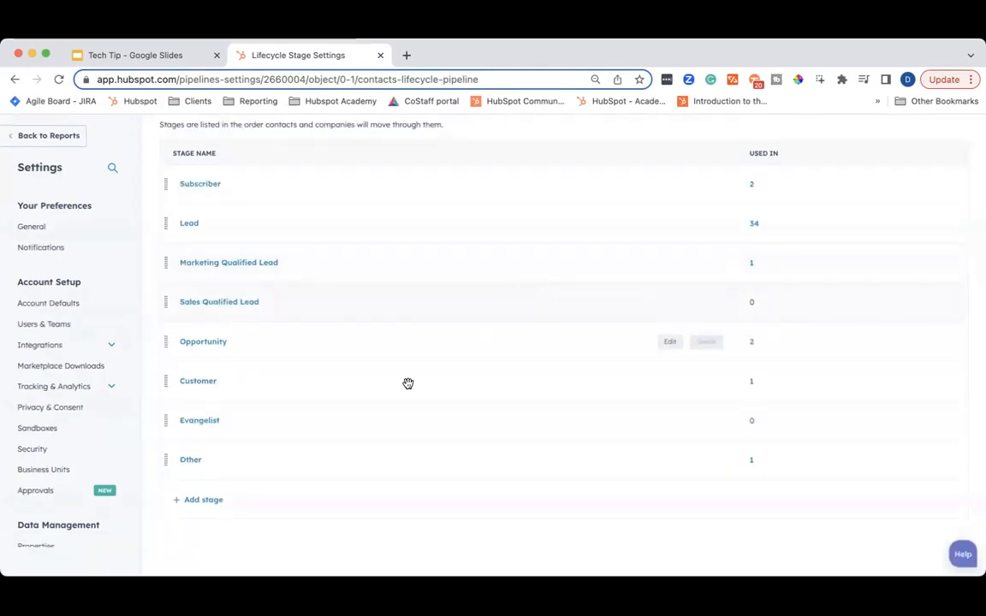
{"action": "left_click", "coordinate": [209, 501]}
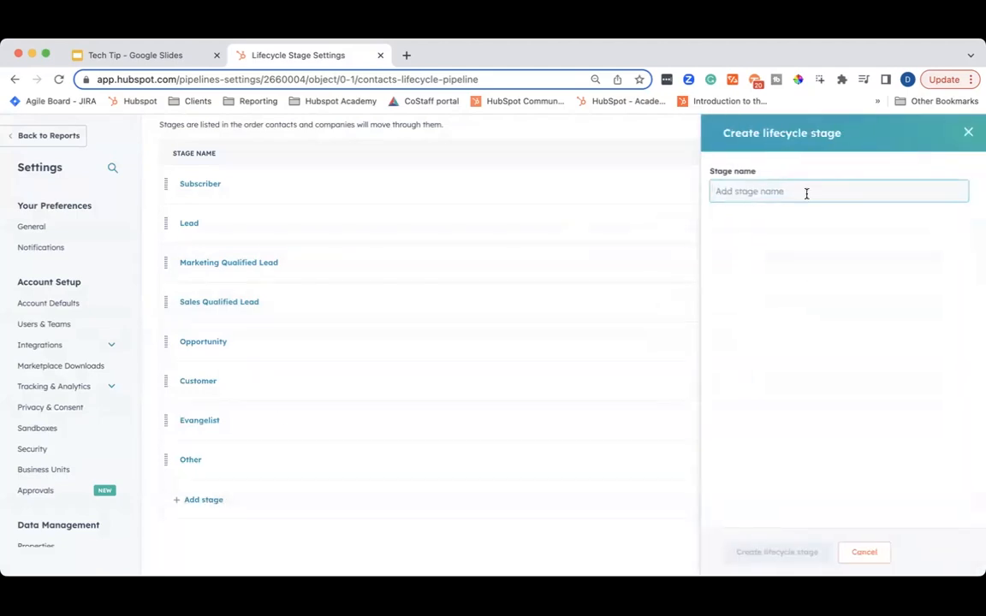
{"action": "type", "text": "Trial Users"}
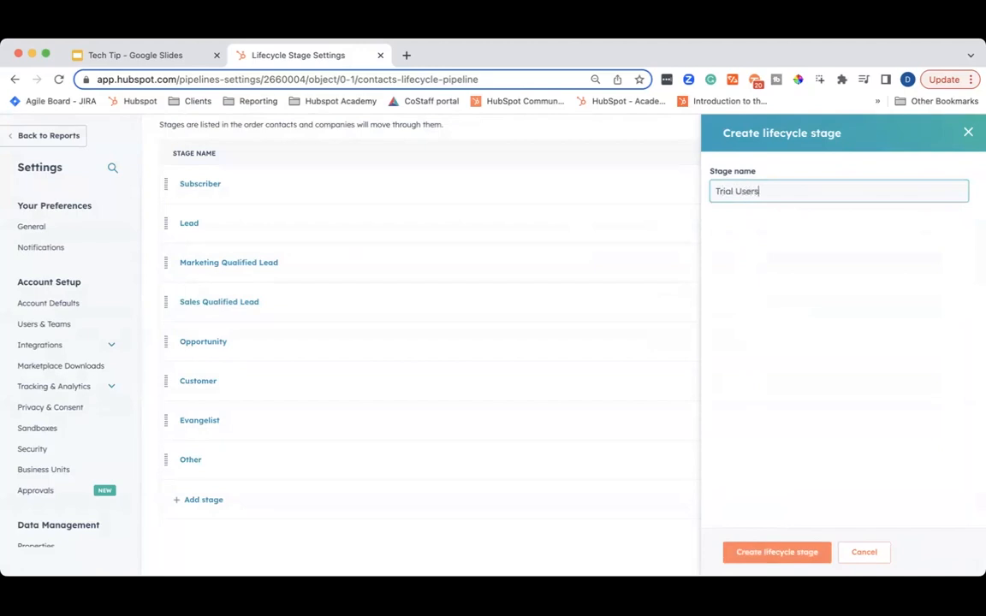
{"action": "left_click", "coordinate": [765, 554]}
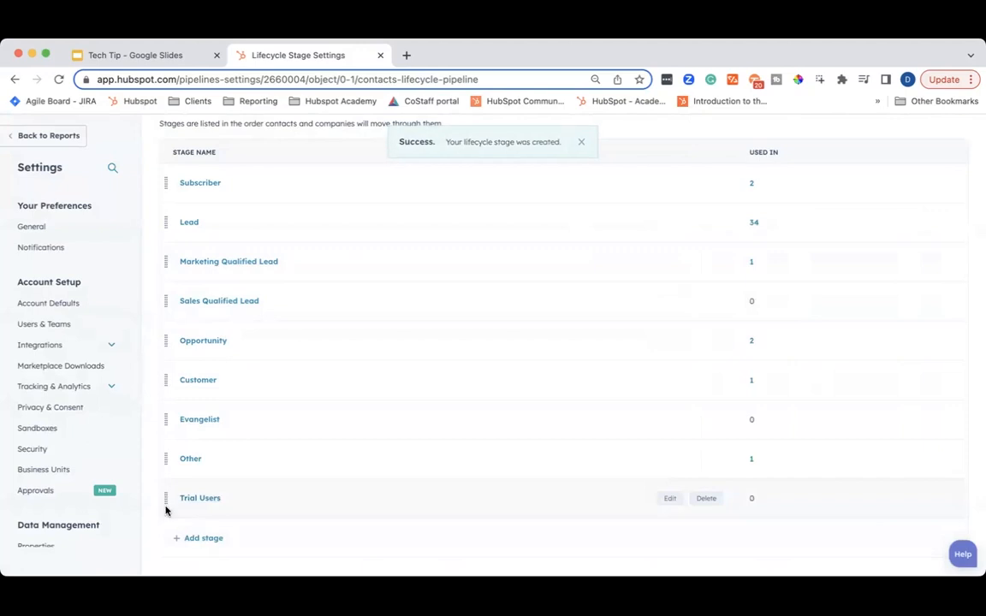
Step: Reorder the Trial Users stage to sit between Sales Qualified Lead and Opportunity, and save the stage order
{"action": "left_click_drag", "start_coordinate": [166, 495], "coordinate": [166, 401]}
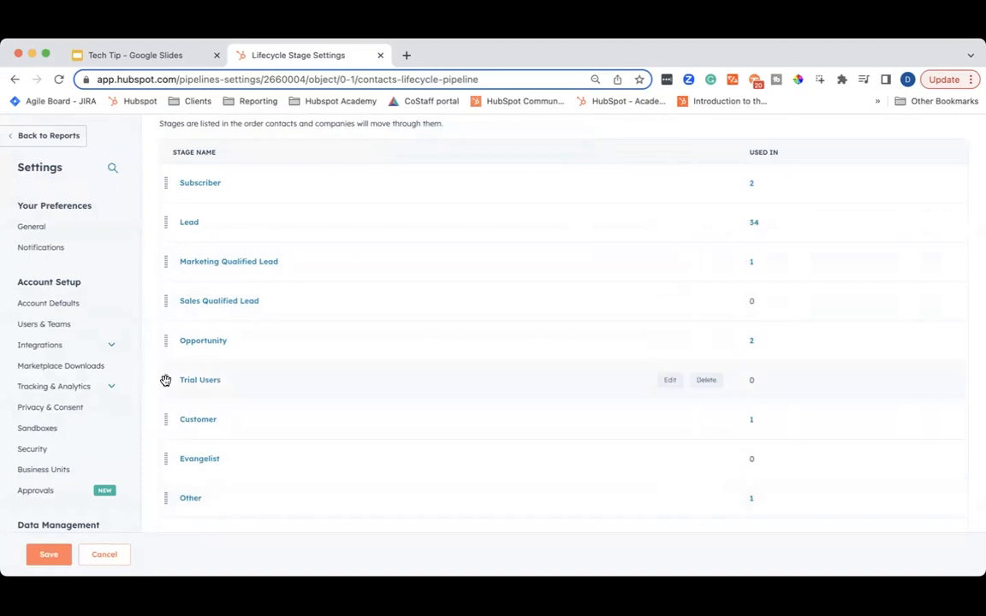
{"action": "left_click_drag", "start_coordinate": [165, 380], "coordinate": [169, 334]}
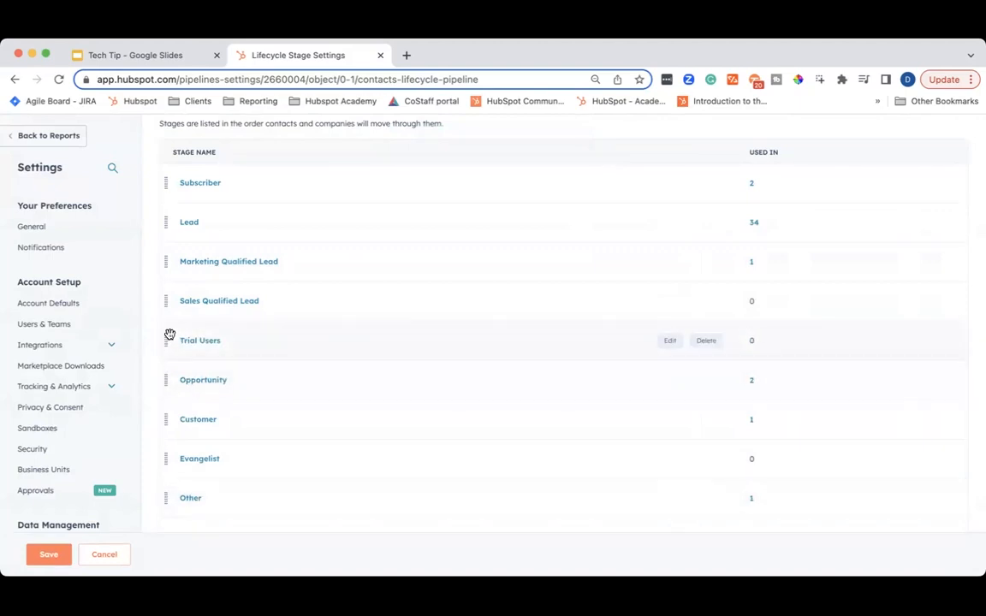
{"action": "left_click", "coordinate": [50, 555]}
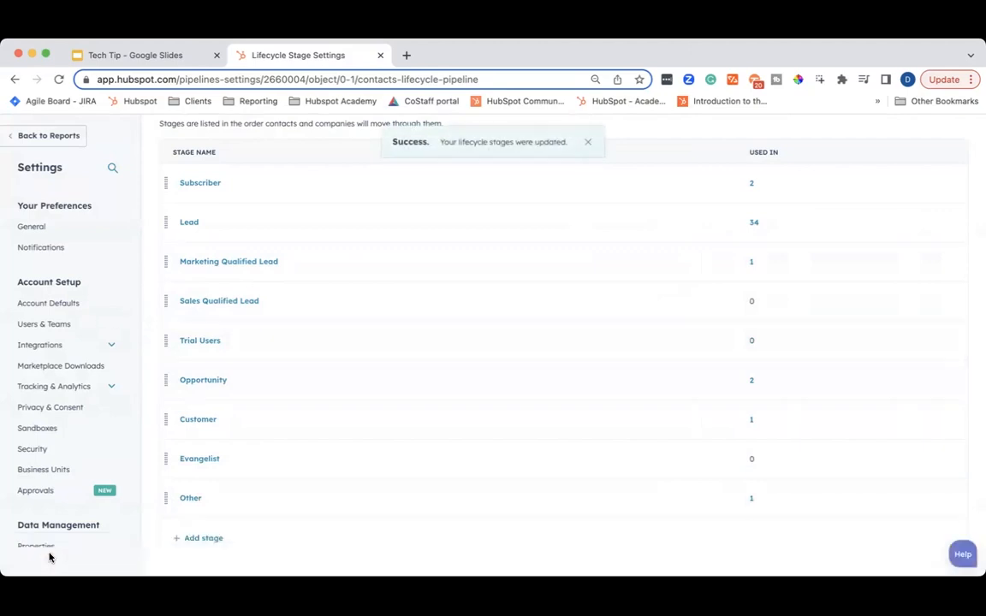
Step: Review the lifecycle stage automation settings and the stage options available when a contact or company is created
{"action": "scroll", "coordinate": [576, 317], "scroll_direction": "up", "scroll_amount": 5}
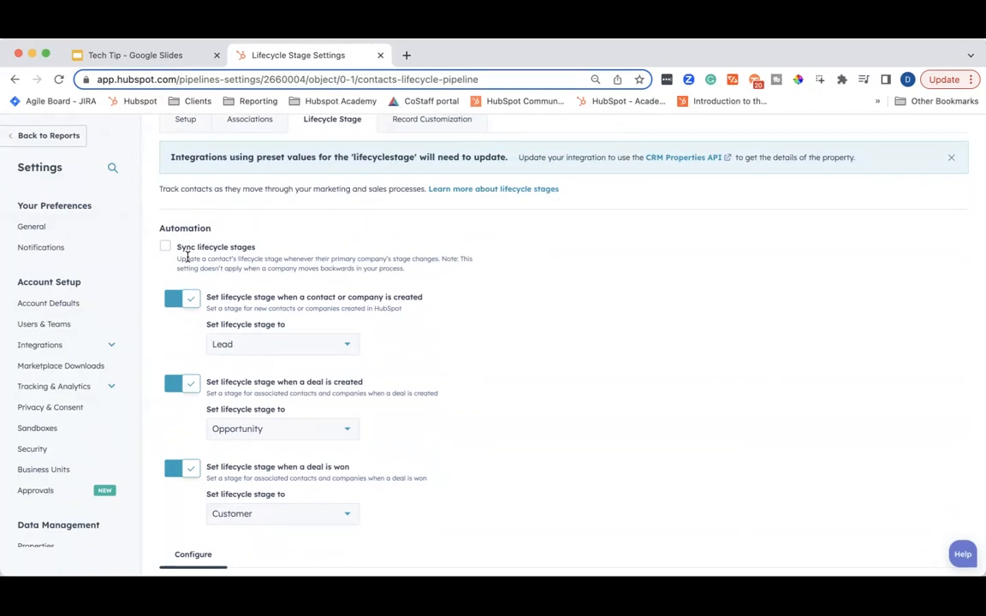
{"action": "scroll", "coordinate": [390, 380], "scroll_direction": "down", "scroll_amount": 2}
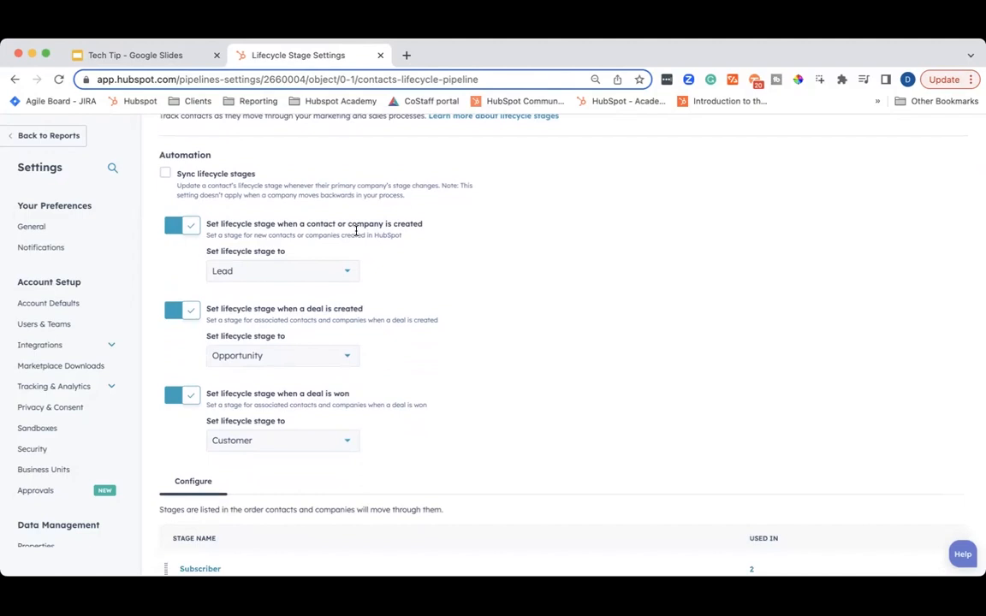
{"action": "left_click", "coordinate": [305, 275]}
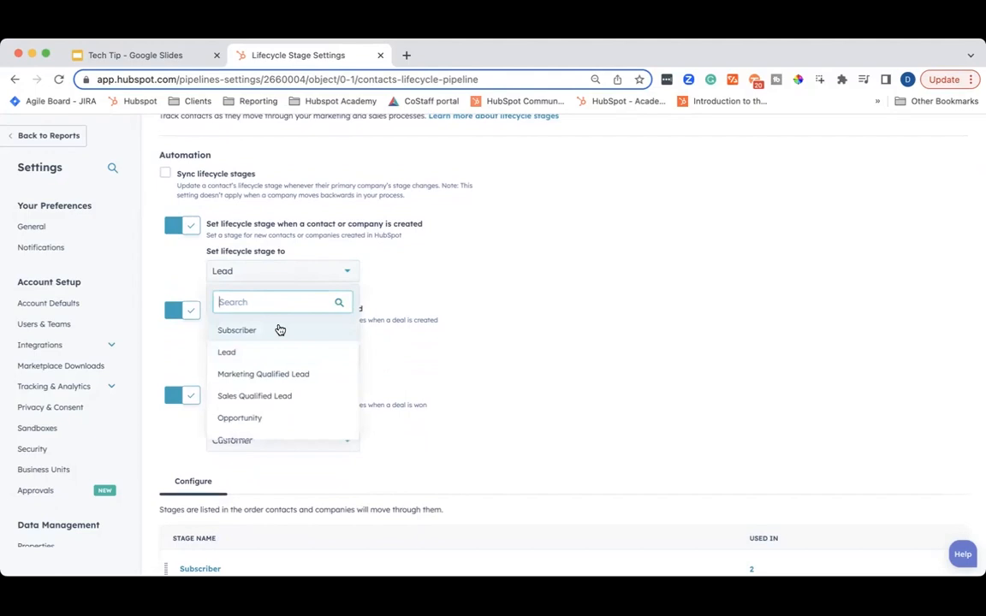
{"action": "left_click", "coordinate": [322, 251]}
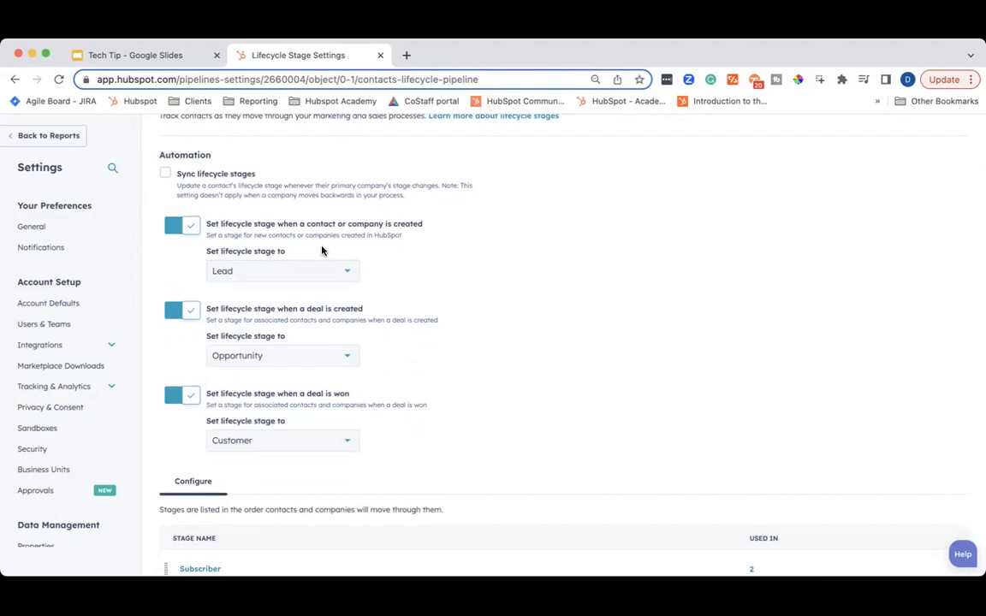
Step: Try turning off the automation that sets a lifecycle stage when a contact or company is created
{"action": "left_click", "coordinate": [197, 229]}
{"action": "scroll", "coordinate": [421, 302], "scroll_direction": "down", "scroll_amount": 1}
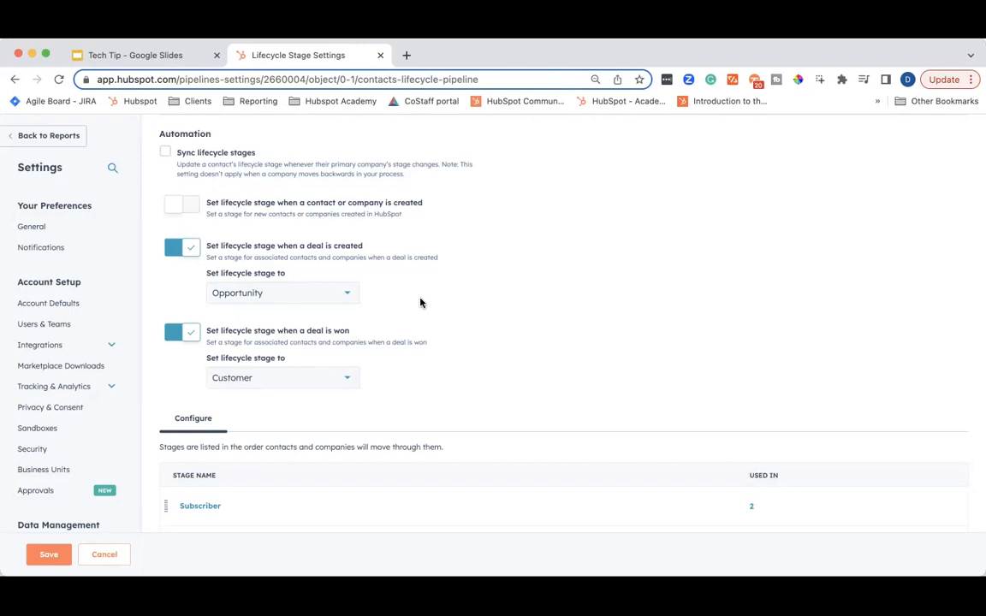
{"action": "left_click", "coordinate": [48, 556]}
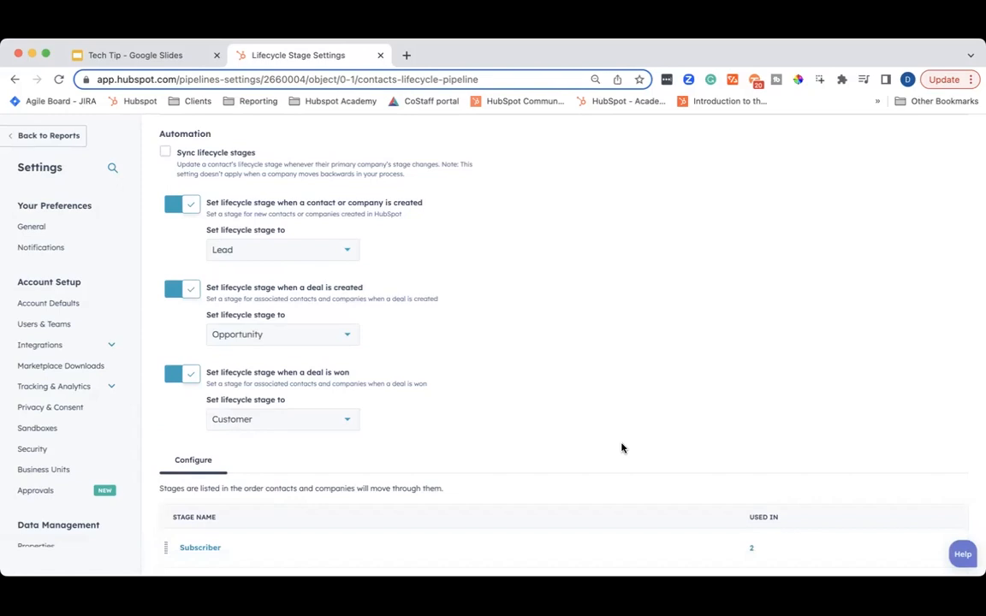
Step: Create a blank contact-based workflow from scratch
{"action": "scroll", "coordinate": [622, 447], "scroll_direction": "up", "scroll_amount": 5}
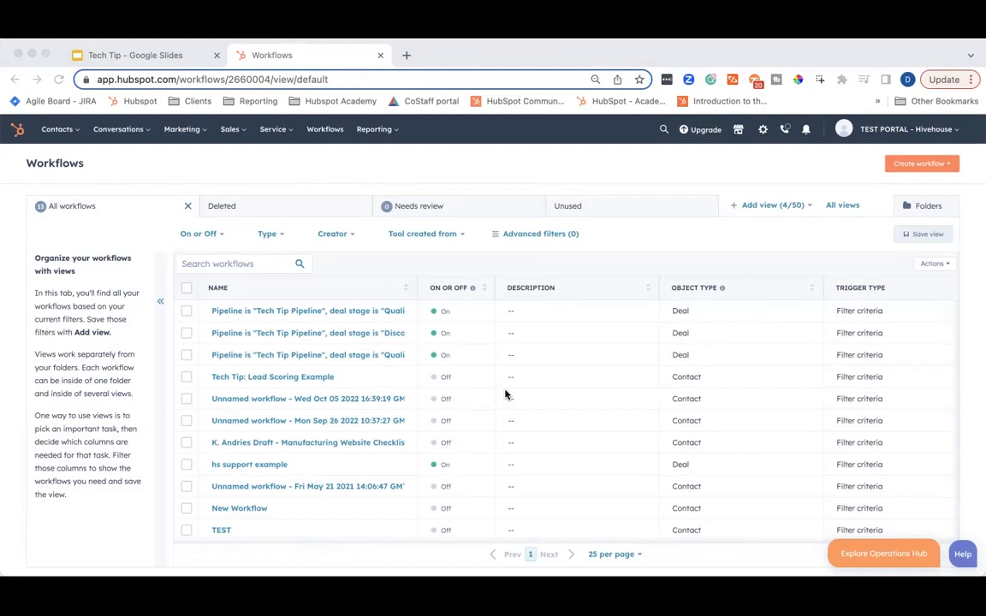
{"action": "left_click", "coordinate": [908, 164]}
{"action": "left_click", "coordinate": [904, 165]}
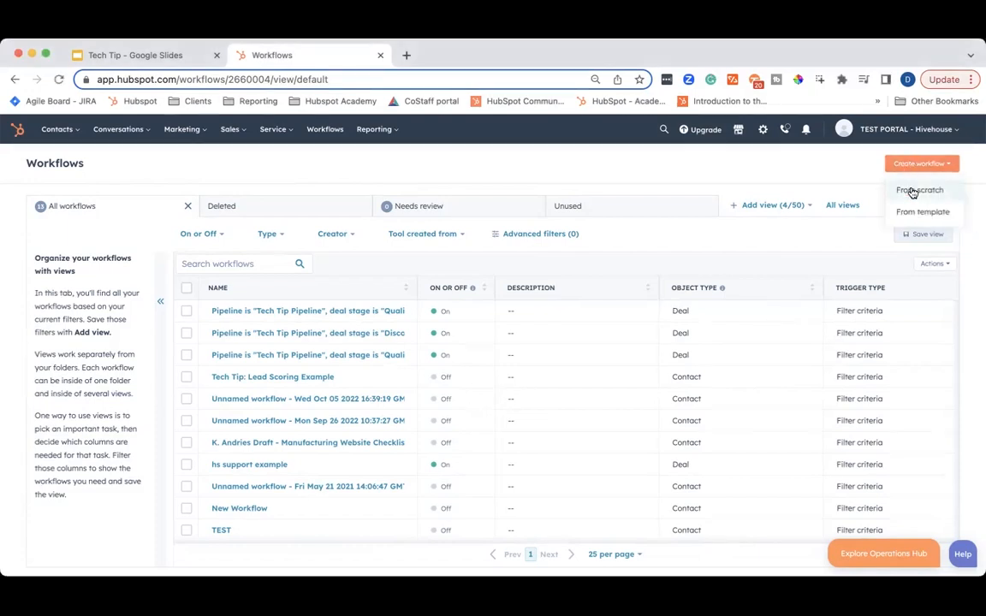
{"action": "left_click", "coordinate": [909, 189]}
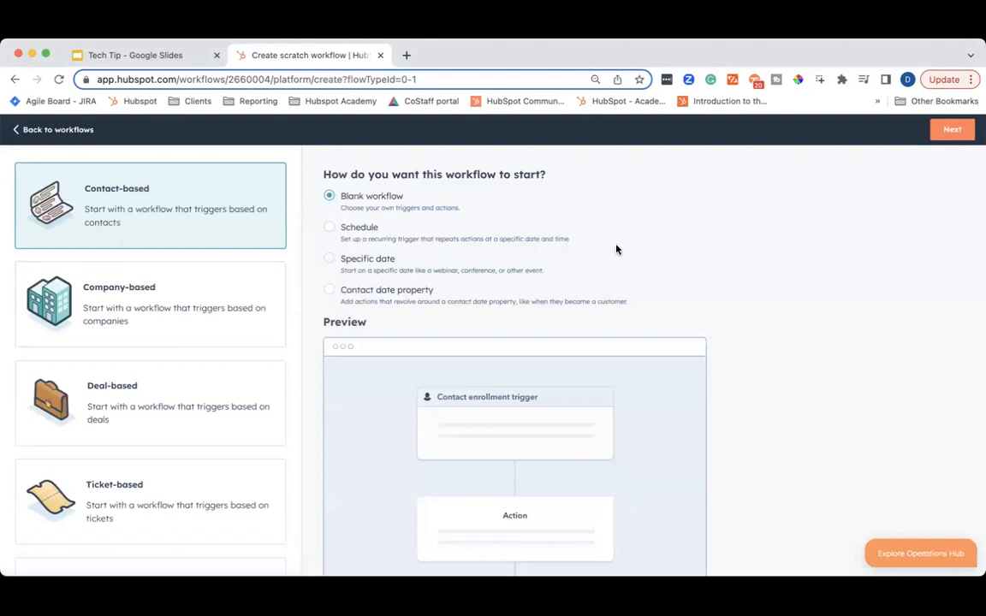
{"action": "left_click", "coordinate": [949, 130]}
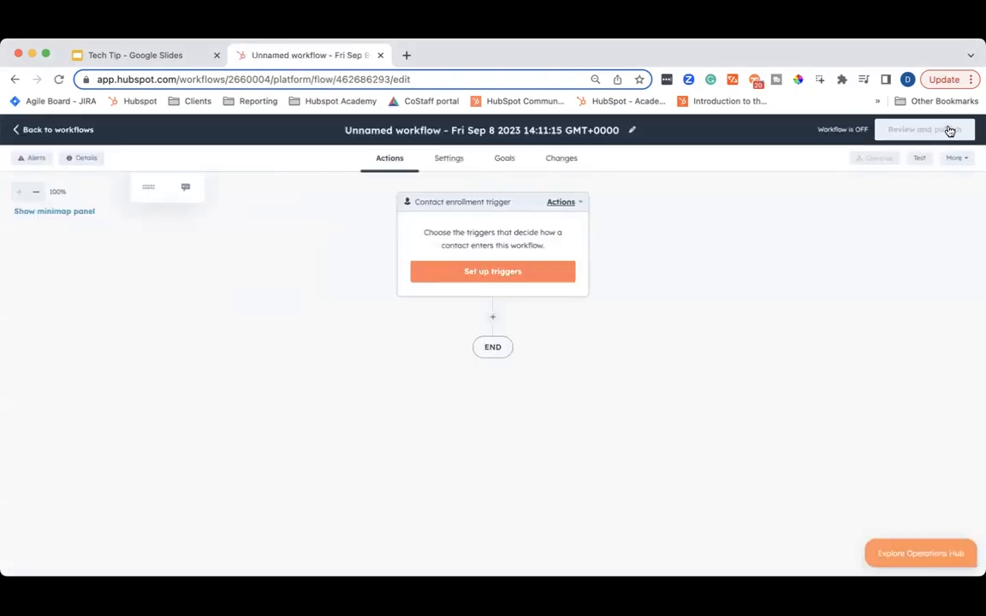
Step: Rename the workflow to "[Operations] Set Lifecycle Stage to MQL" and save the name
{"action": "left_click", "coordinate": [451, 130]}
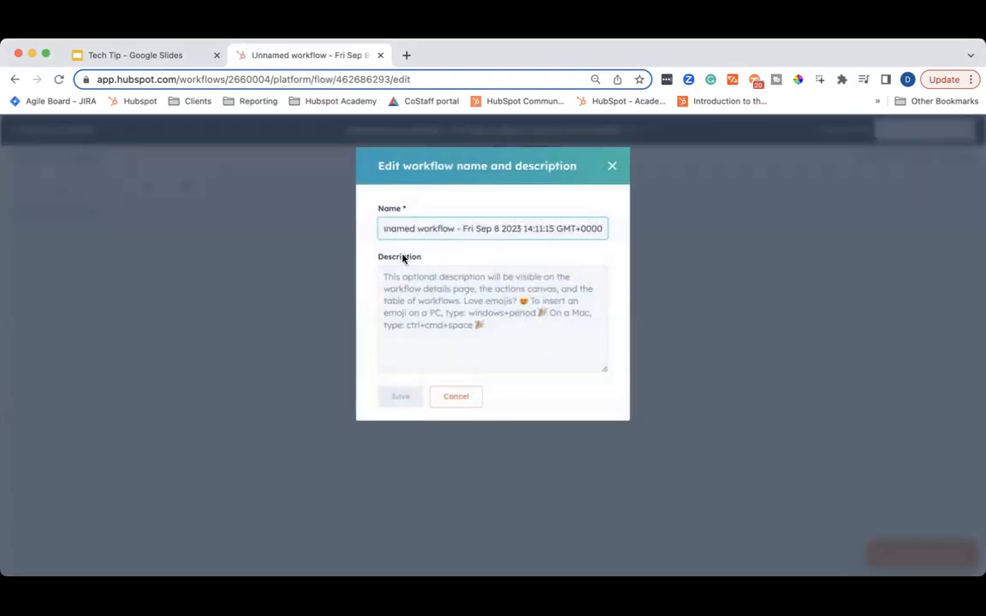
{"action": "triple_click", "coordinate": [391, 228]}
{"action": "type", "text": "[Op"}
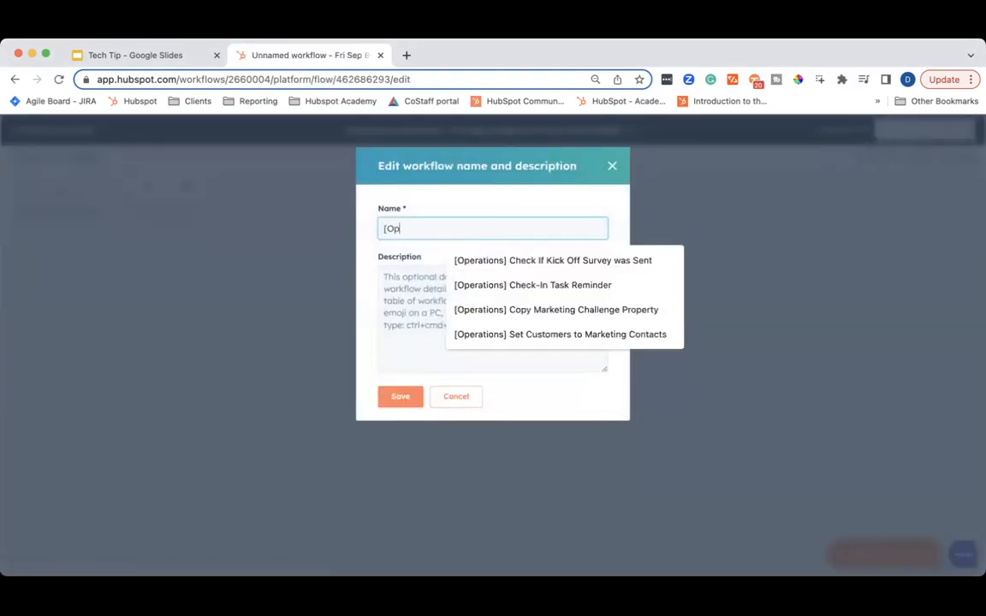
{"action": "type", "text": "erations] Set"}
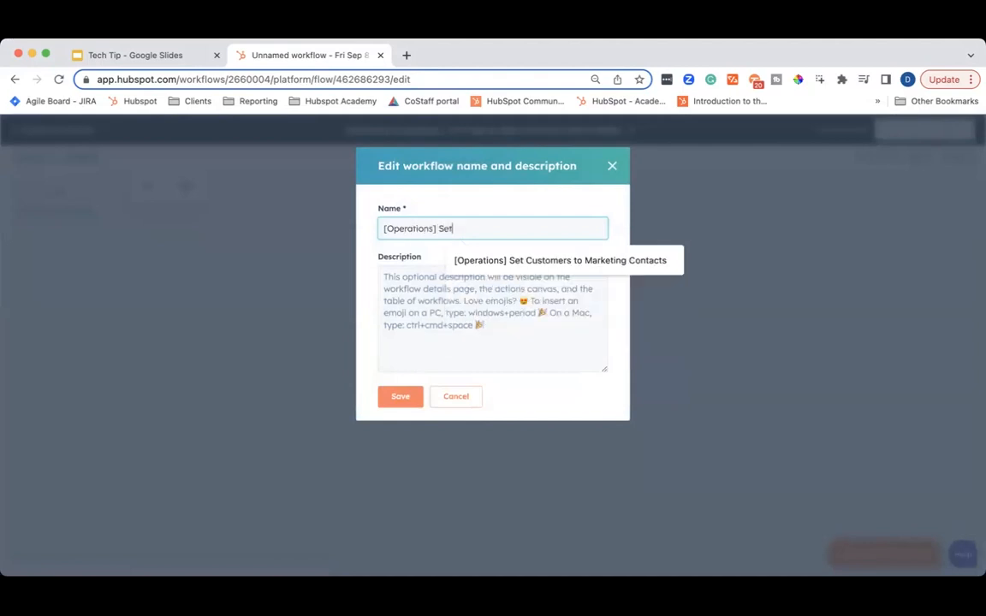
{"action": "type", "text": " Lifecycle"}
{"action": "type", "text": "age "}
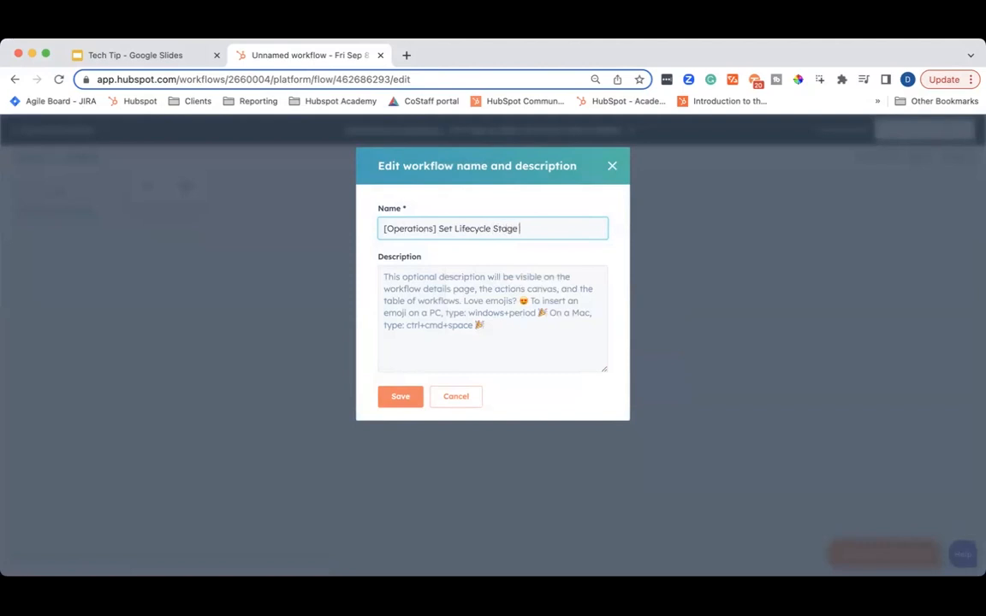
{"action": "type", "text": "to MQL"}
{"action": "left_click", "coordinate": [403, 398]}
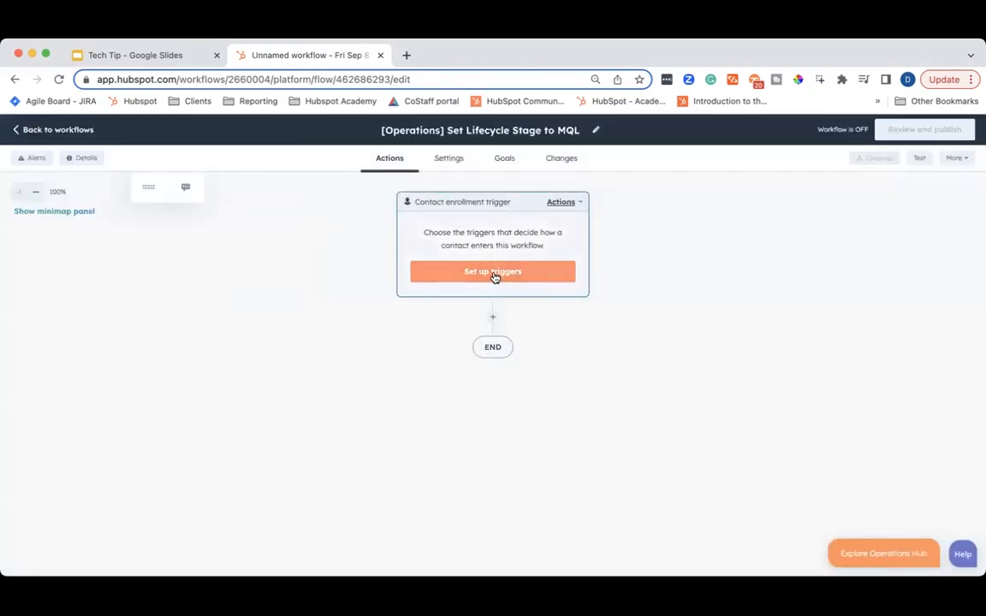
Step: Set and save a filter-based enrollment trigger for contacts whose HubSpot score is greater than or equal to 50
{"action": "left_click", "coordinate": [494, 274]}
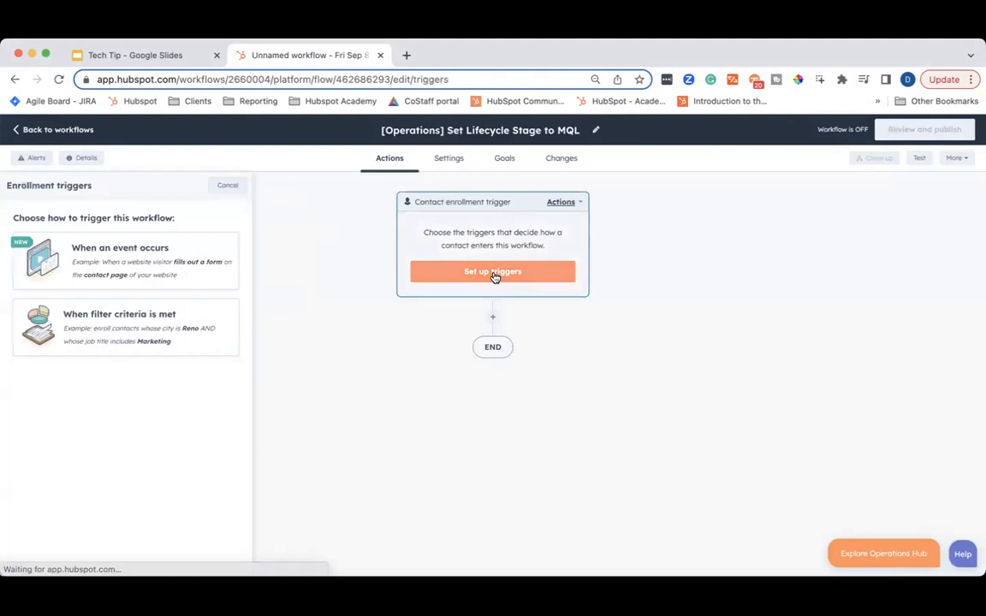
{"action": "left_click", "coordinate": [147, 328]}
{"action": "left_click", "coordinate": [84, 343]}
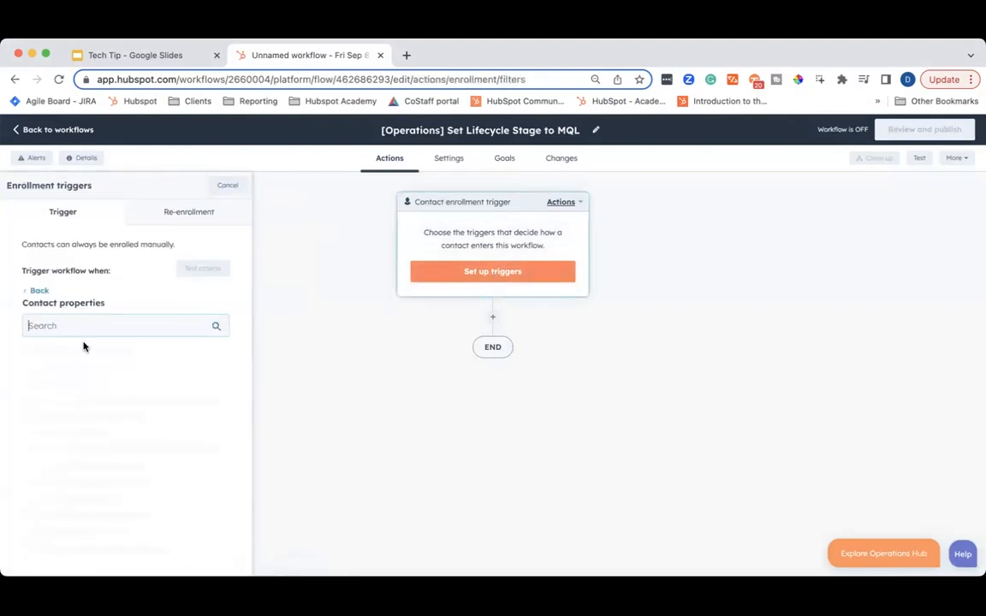
{"action": "type", "text": "hubspot score"}
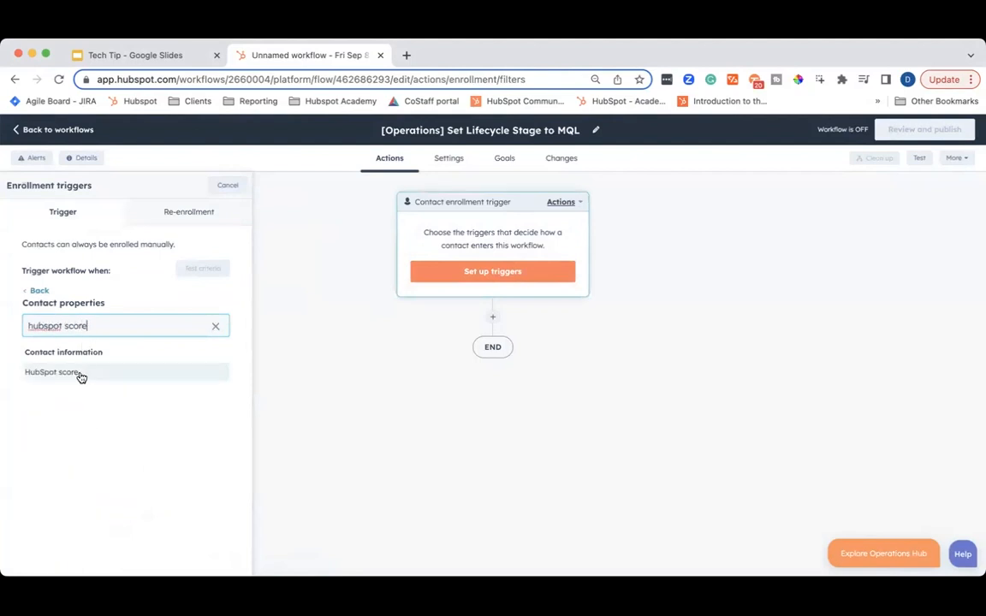
{"action": "left_click", "coordinate": [79, 373]}
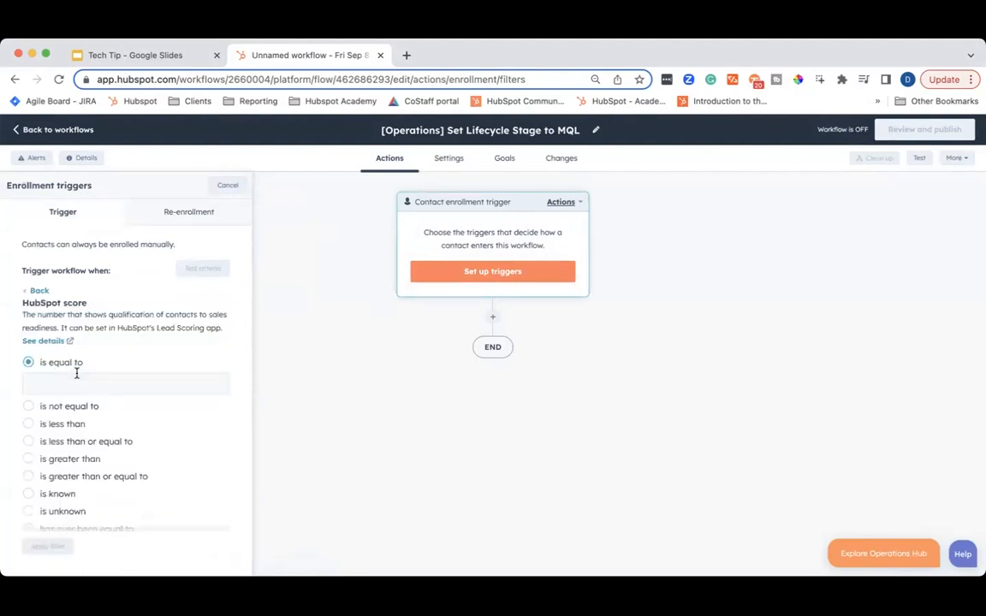
{"action": "scroll", "coordinate": [84, 402], "scroll_direction": "down", "scroll_amount": 3}
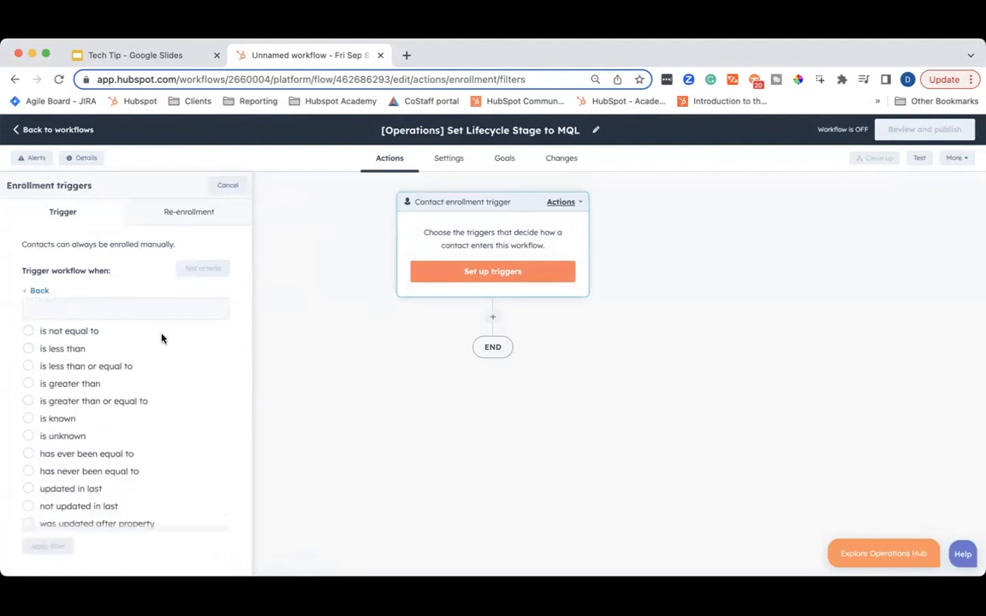
{"action": "left_click", "coordinate": [79, 401]}
{"action": "left_click", "coordinate": [66, 394]}
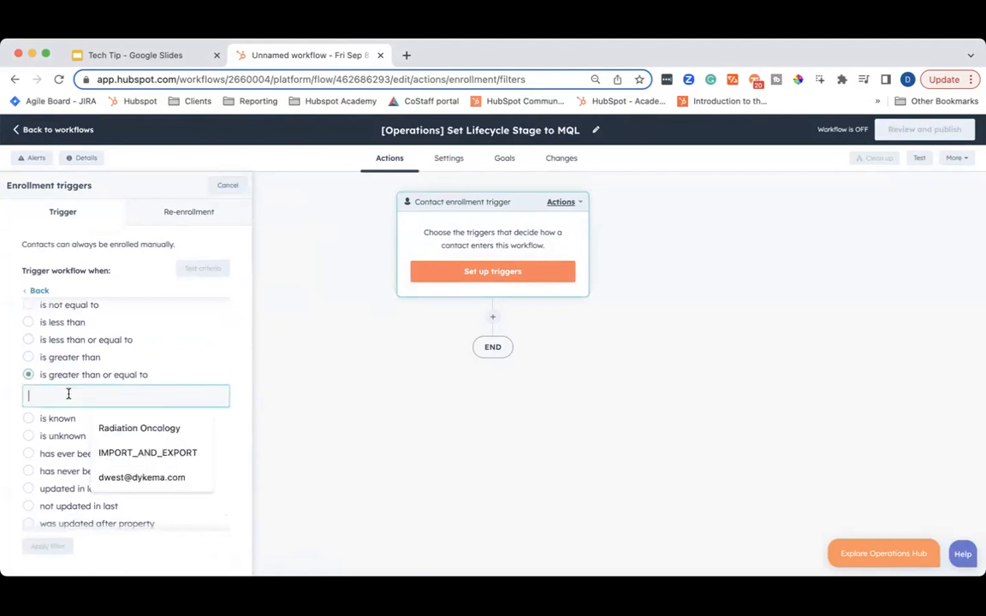
{"action": "type", "text": "50"}
{"action": "left_click", "coordinate": [47, 546]}
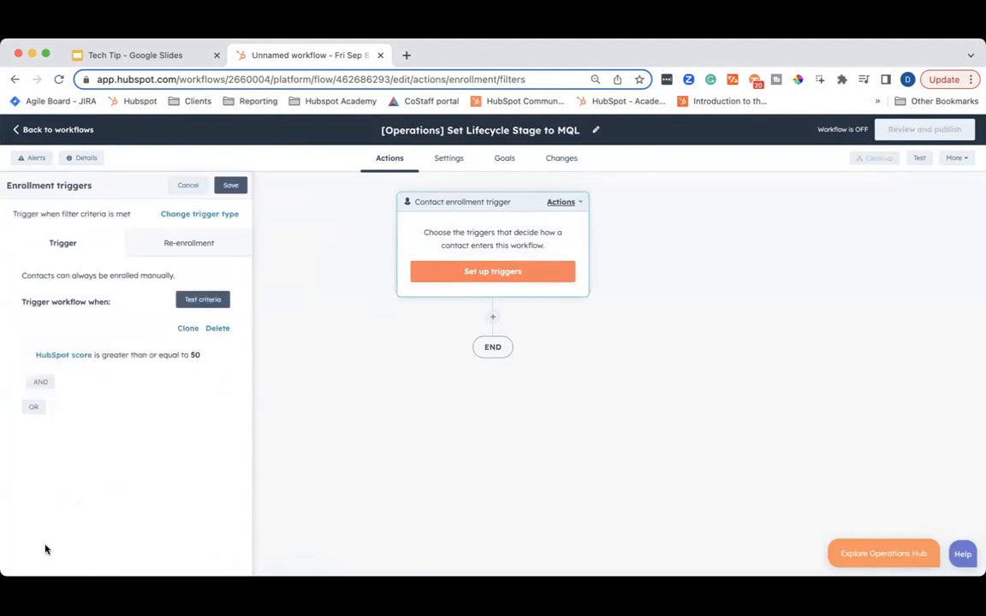
{"action": "left_click", "coordinate": [227, 185]}
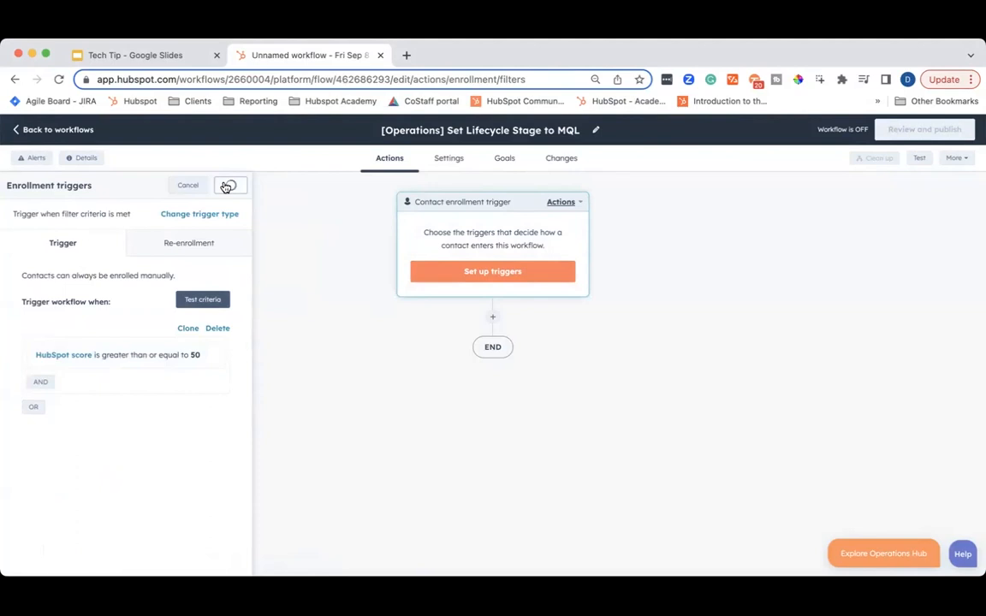
Step: Add and save a Set property value action that sets the contact's Lifecycle stage to Marketing Qualified Lead
{"action": "left_click", "coordinate": [493, 322]}
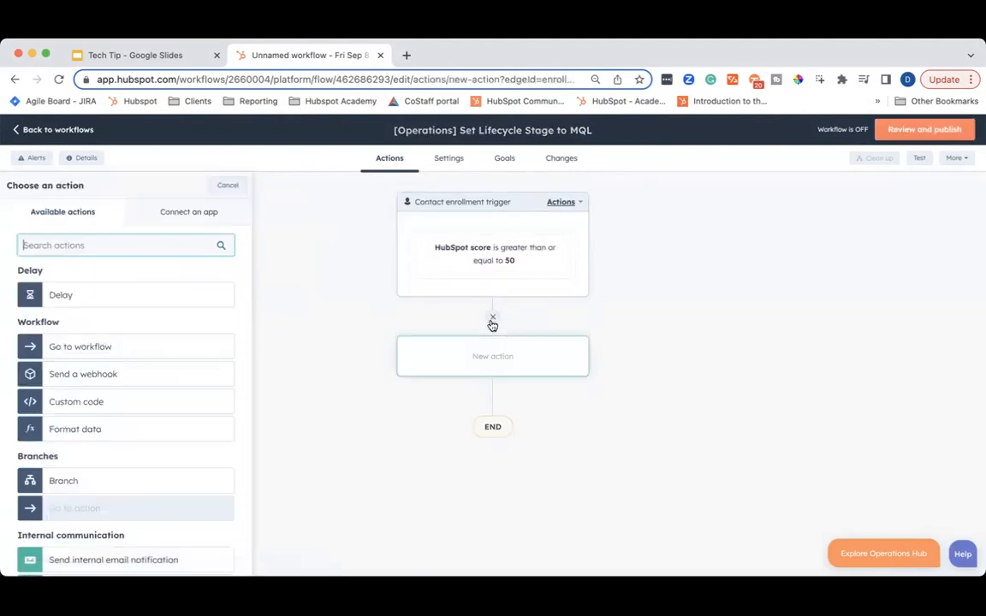
{"action": "scroll", "coordinate": [119, 453], "scroll_direction": "down", "scroll_amount": 5}
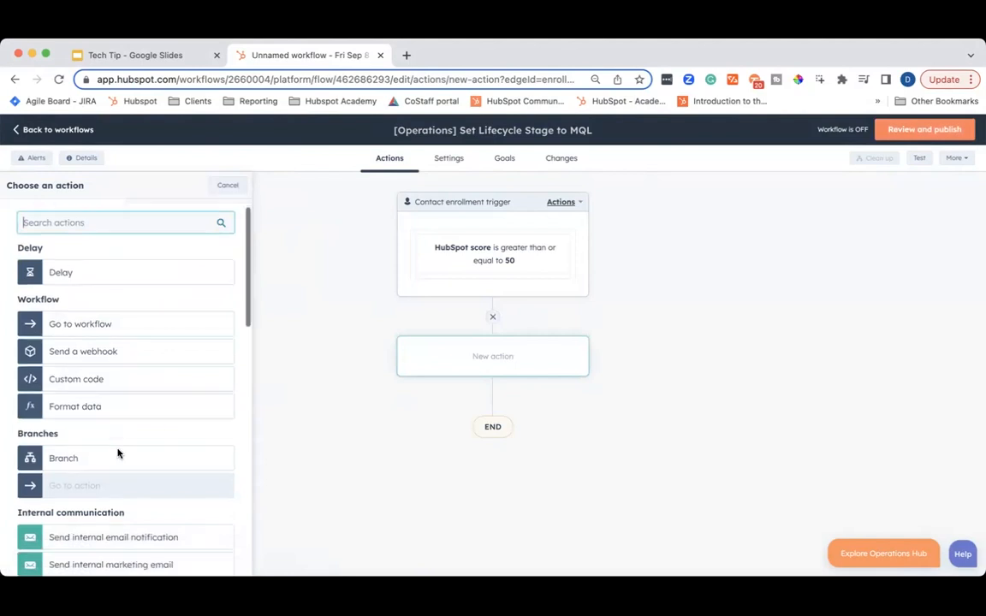
{"action": "scroll", "coordinate": [119, 453], "scroll_direction": "down", "scroll_amount": 10}
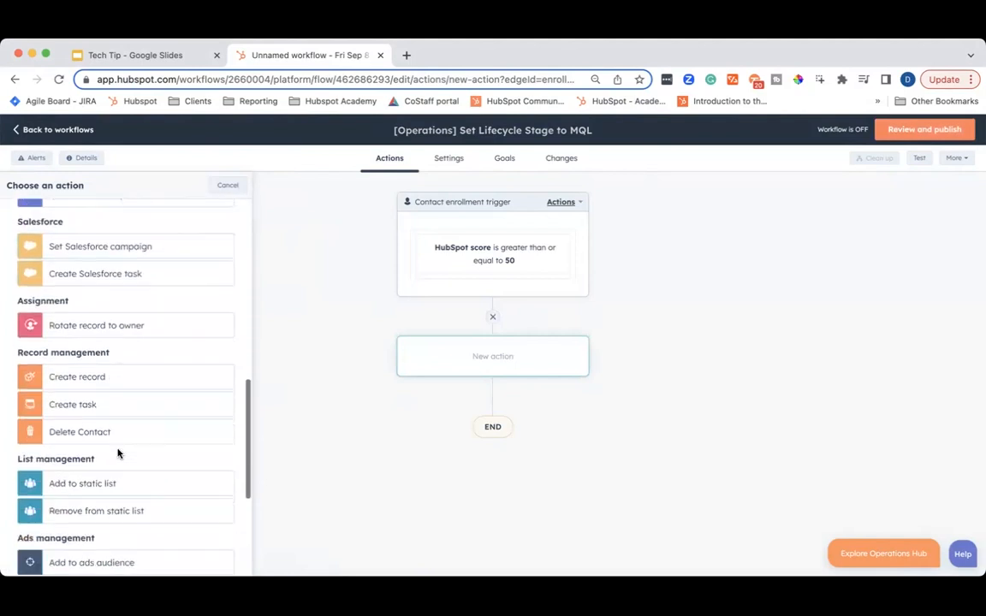
{"action": "scroll", "coordinate": [119, 454], "scroll_direction": "down", "scroll_amount": 3}
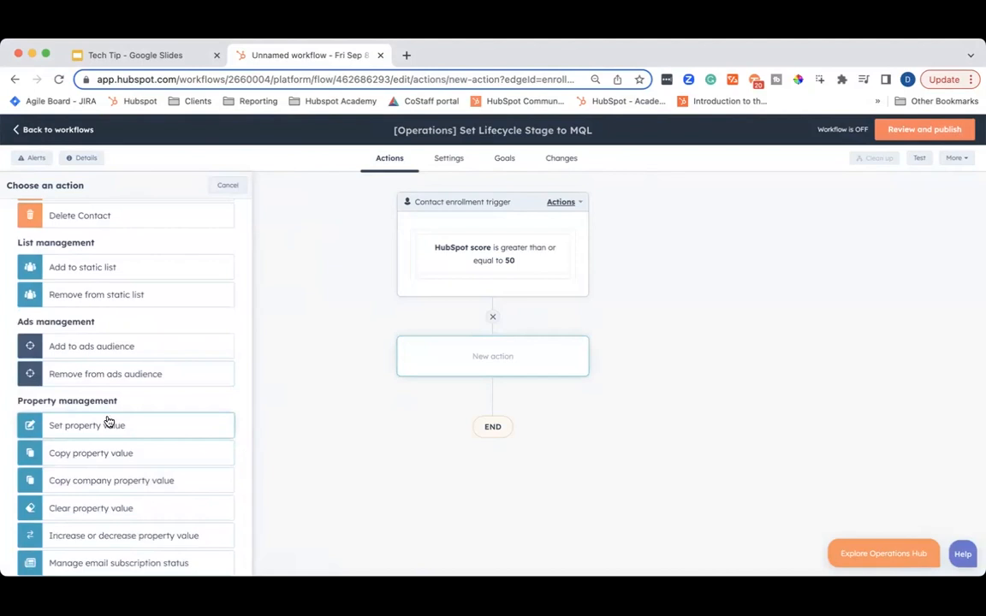
{"action": "left_click", "coordinate": [107, 421]}
{"action": "left_click", "coordinate": [81, 292]}
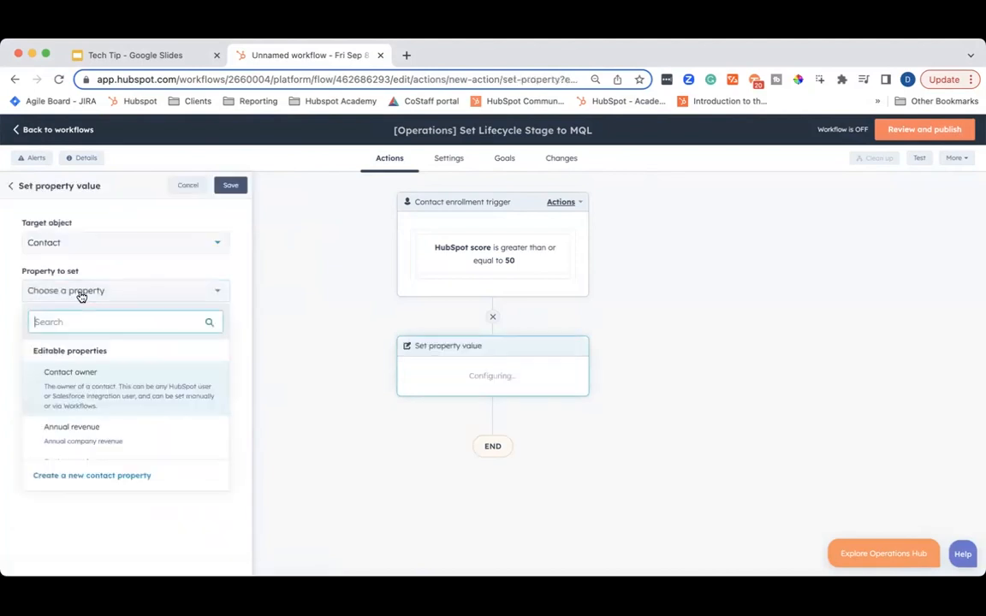
{"action": "type", "text": "lifecy"}
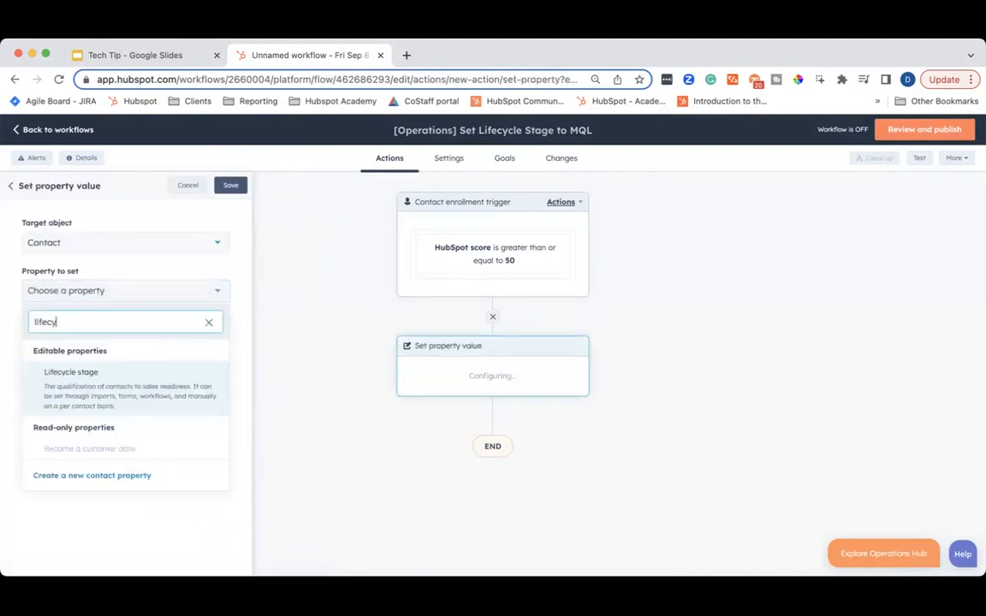
{"action": "left_click", "coordinate": [79, 373]}
{"action": "left_click", "coordinate": [97, 342]}
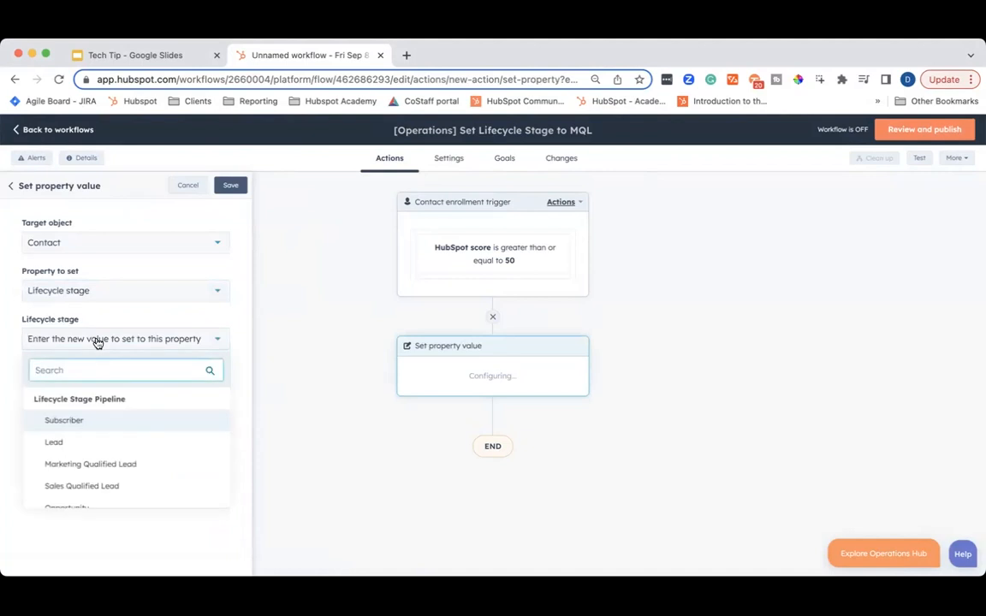
{"action": "left_click", "coordinate": [101, 465]}
{"action": "left_click", "coordinate": [229, 186]}
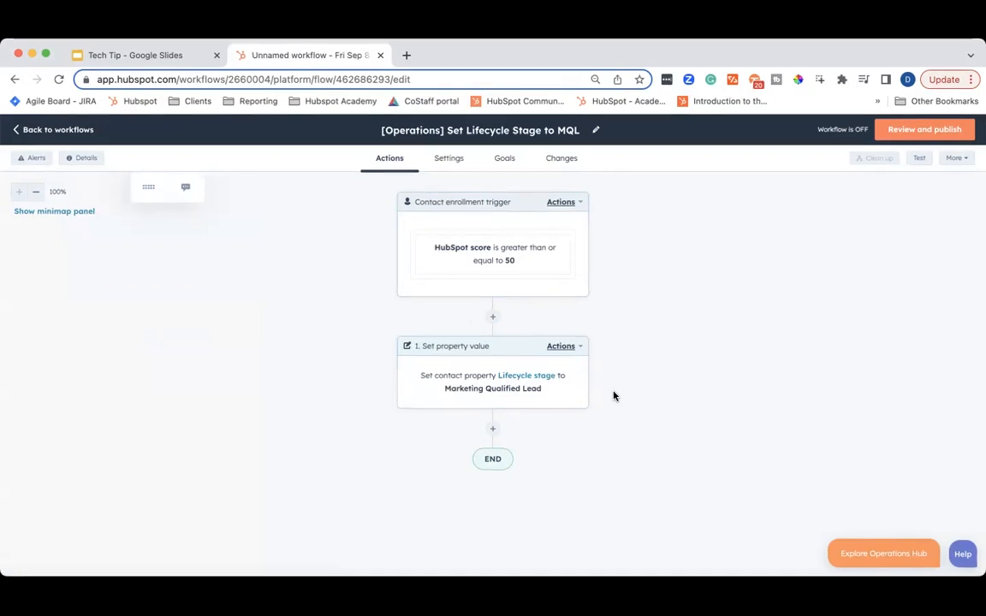
Step: Add a Create task action after the lifecycle stage action
{"action": "scroll", "coordinate": [561, 431], "scroll_direction": "down", "scroll_amount": 2}
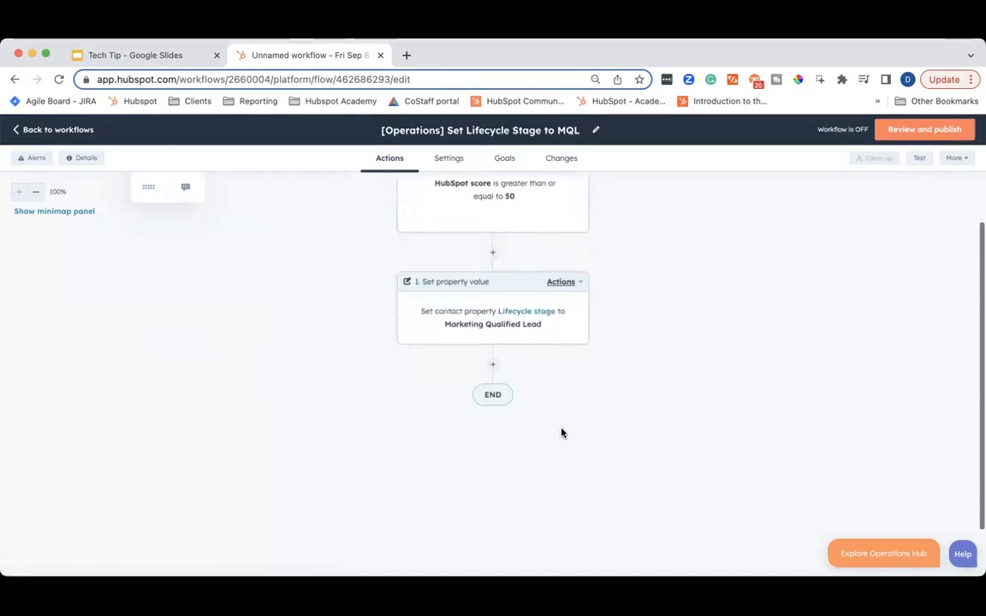
{"action": "left_click", "coordinate": [494, 367]}
{"action": "scroll", "coordinate": [139, 460], "scroll_direction": "down", "scroll_amount": 6}
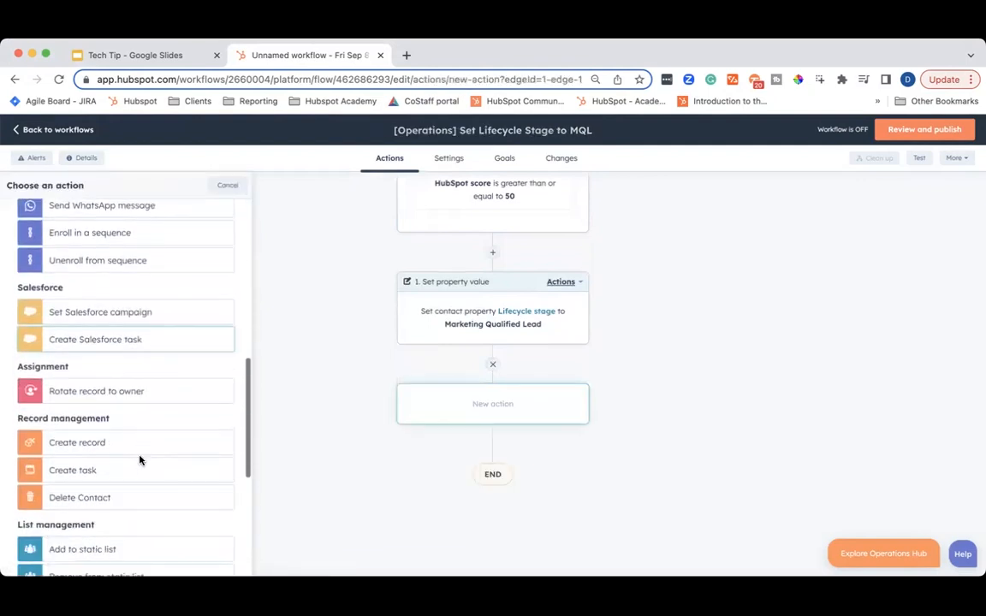
{"action": "scroll", "coordinate": [139, 460], "scroll_direction": "down", "scroll_amount": 5}
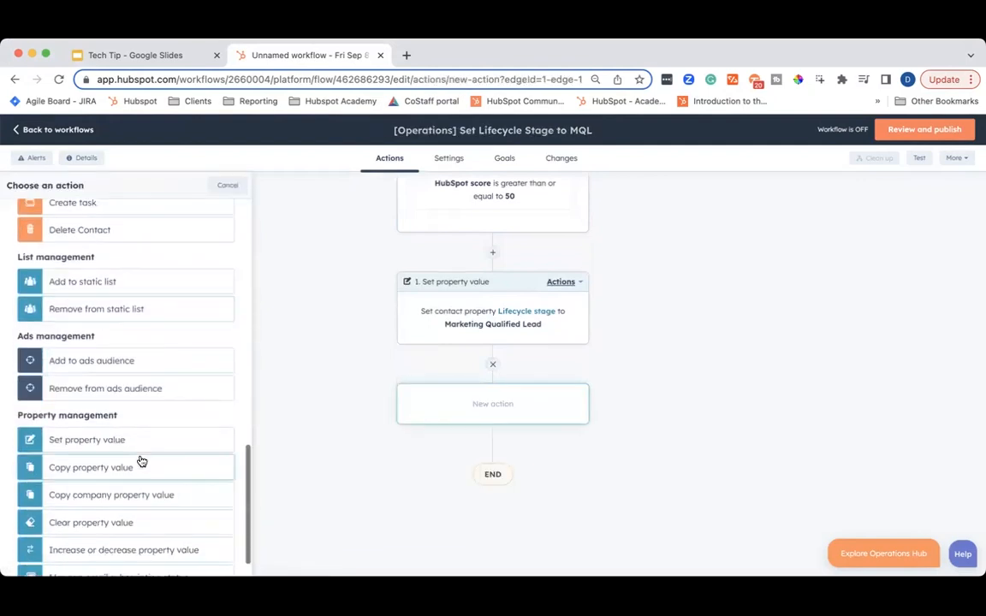
{"action": "scroll", "coordinate": [141, 462], "scroll_direction": "up", "scroll_amount": 2}
{"action": "scroll", "coordinate": [141, 462], "scroll_direction": "down", "scroll_amount": 3}
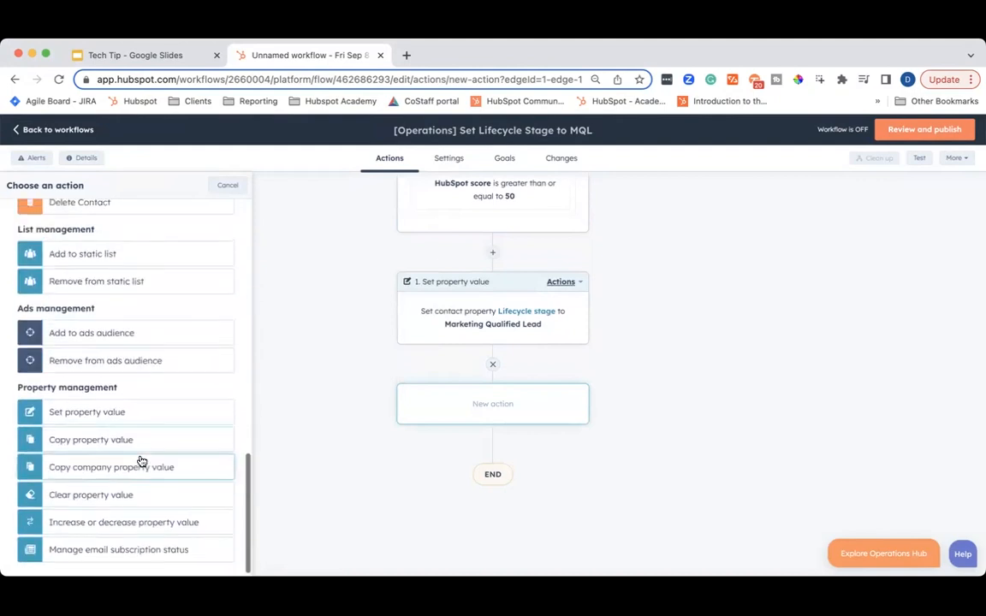
{"action": "scroll", "coordinate": [142, 462], "scroll_direction": "up", "scroll_amount": 3}
{"action": "left_click", "coordinate": [88, 337]}
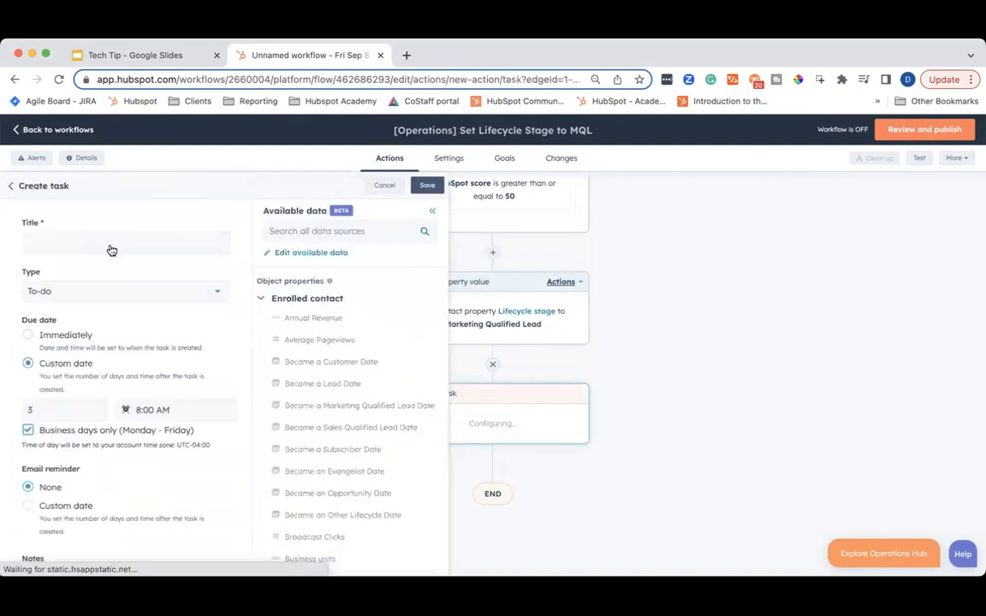
Step: Title the task "Review MQL" and make it due immediately
{"action": "left_click", "coordinate": [44, 243]}
{"action": "type", "text": "Review MQL"}
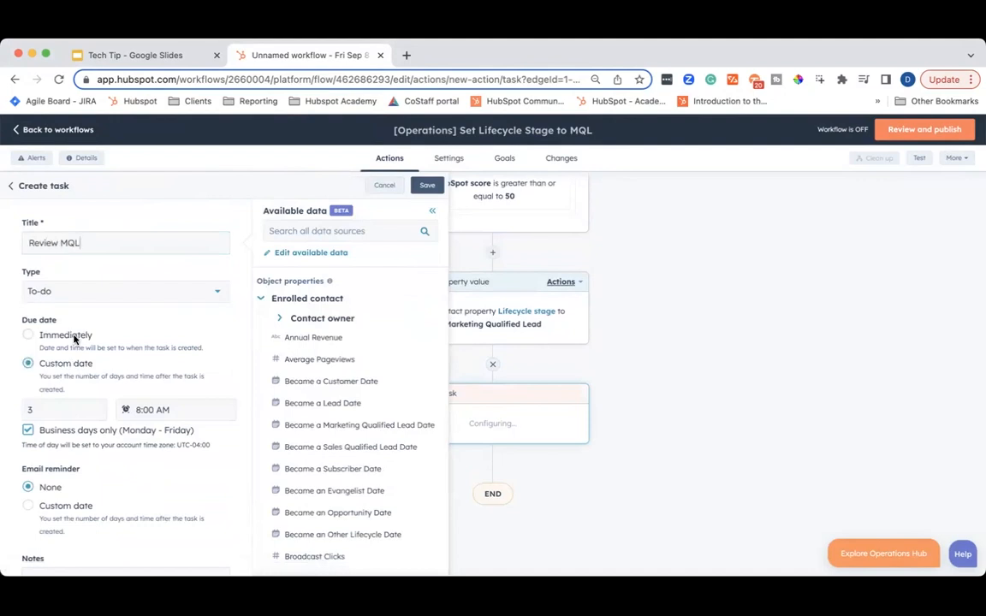
{"action": "left_click", "coordinate": [28, 335]}
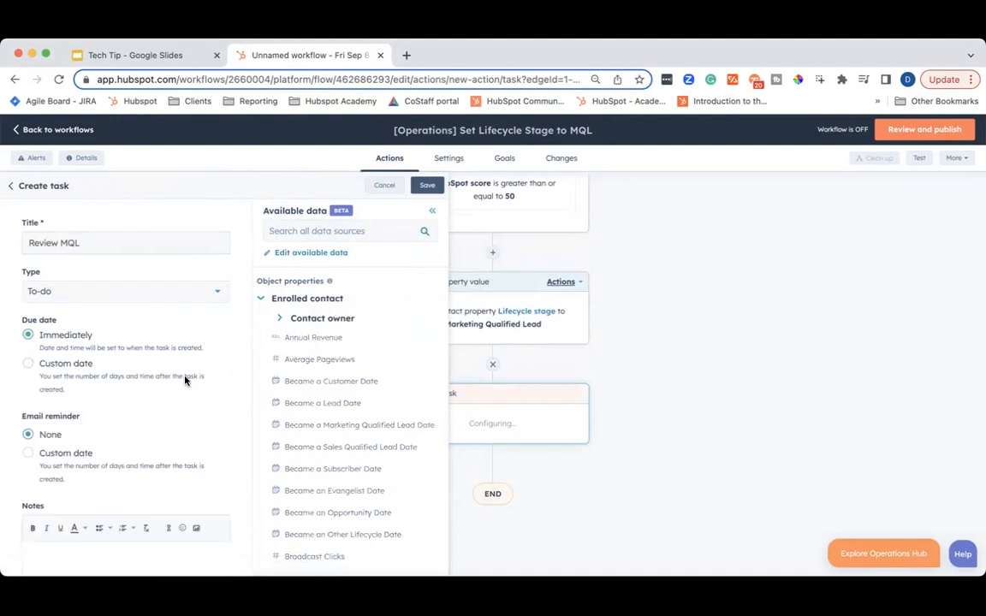
Step: Write "Check out this new MQL! Here are the details:" in the task notes, followed by a new line
{"action": "scroll", "coordinate": [185, 380], "scroll_direction": "down", "scroll_amount": 2}
{"action": "scroll", "coordinate": [185, 380], "scroll_direction": "down", "scroll_amount": 3}
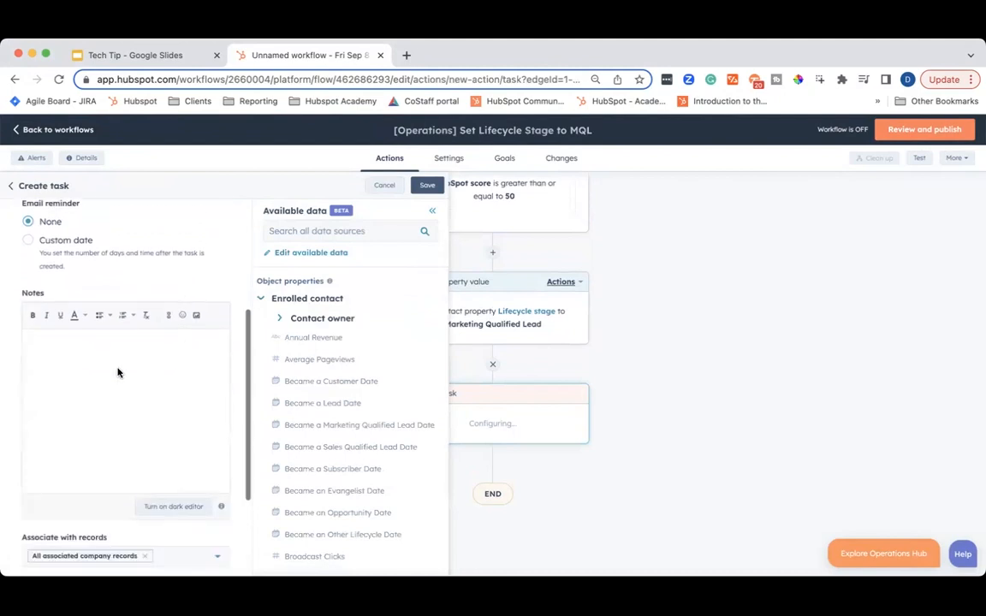
{"action": "left_click", "coordinate": [60, 365]}
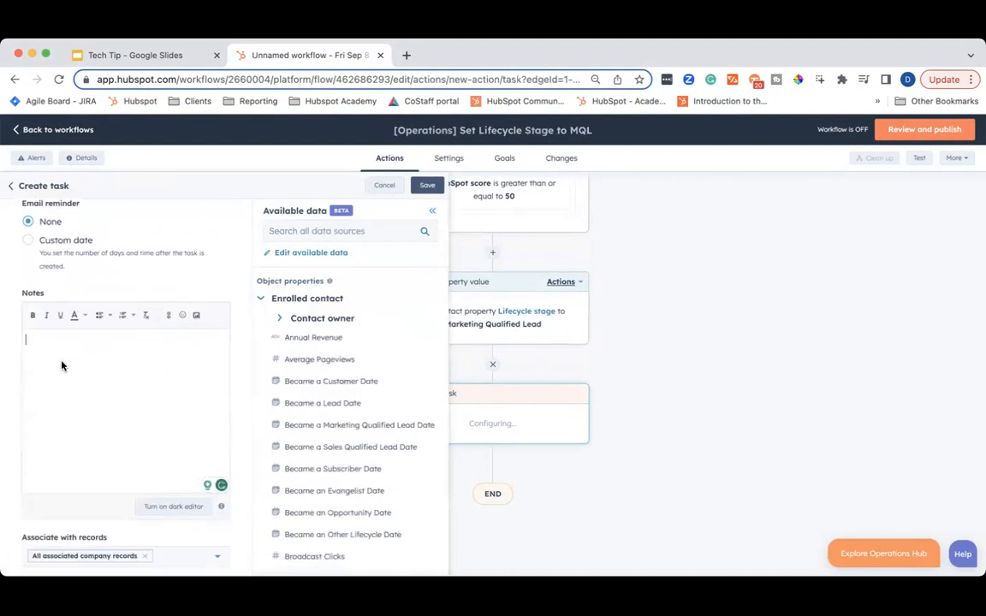
{"action": "type", "text": "Check out this new MQL! Here are the details:"}
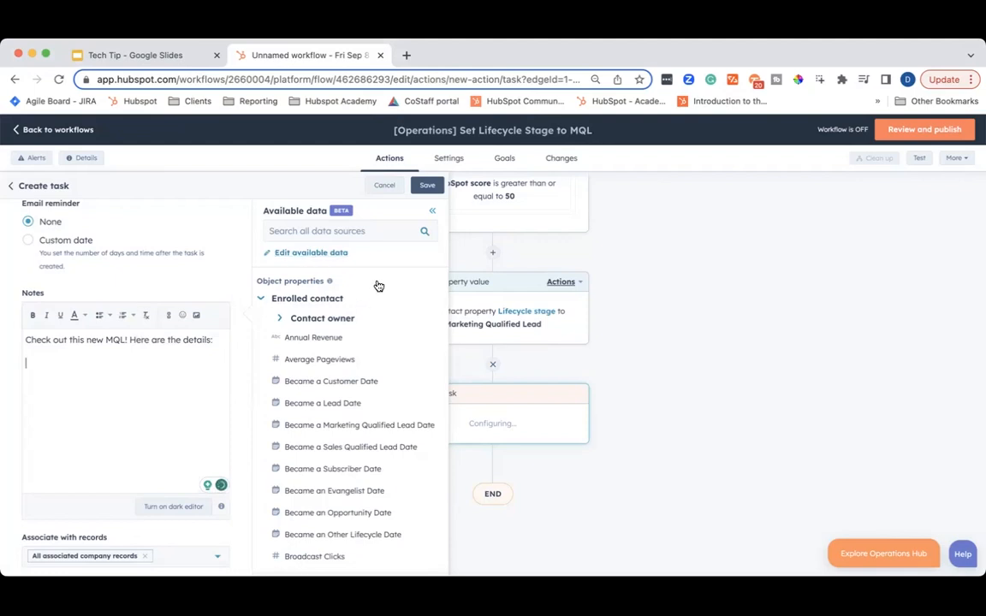
Step: Insert the enrolled contact's First Name, Last Name and Email properties into the task notes, with Email on its own line
{"action": "left_click", "coordinate": [319, 229]}
{"action": "type", "text": "first name"}
{"action": "left_click", "coordinate": [304, 318]}
{"action": "triple_click", "coordinate": [331, 229]}
{"action": "type", "text": "last name"}
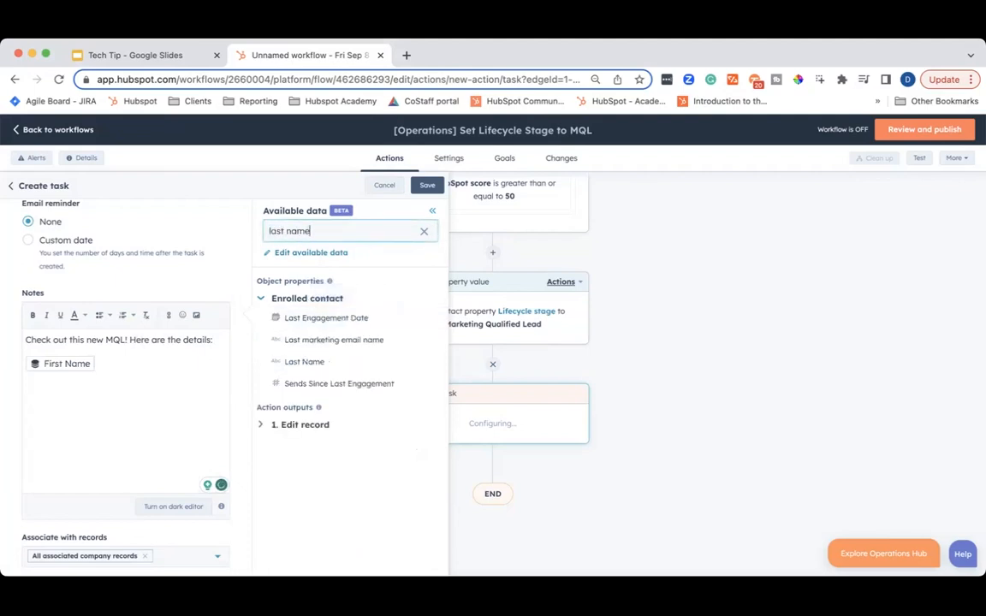
{"action": "left_click", "coordinate": [317, 362]}
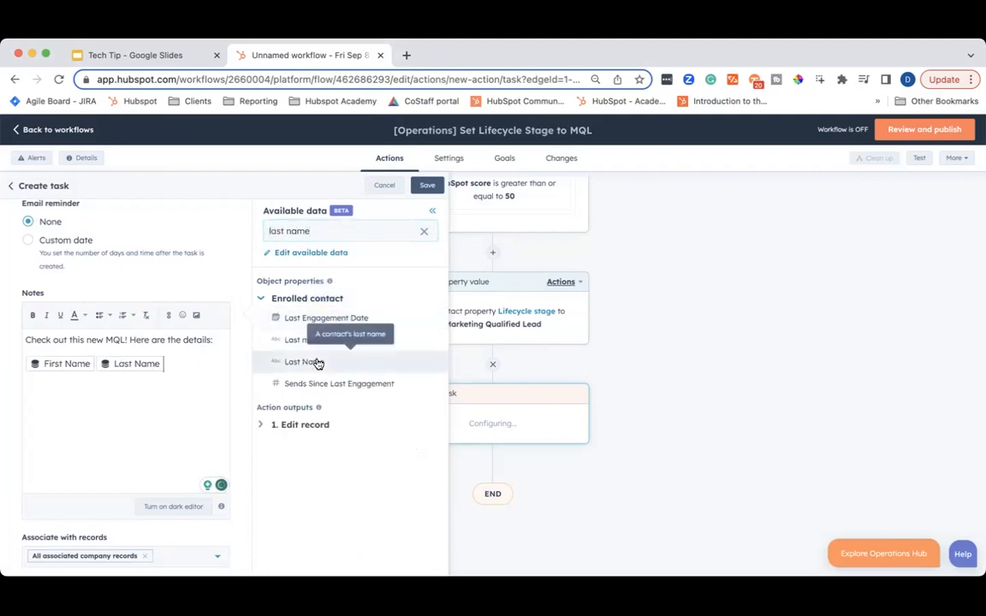
{"action": "triple_click", "coordinate": [301, 232]}
{"action": "type", "text": "email"}
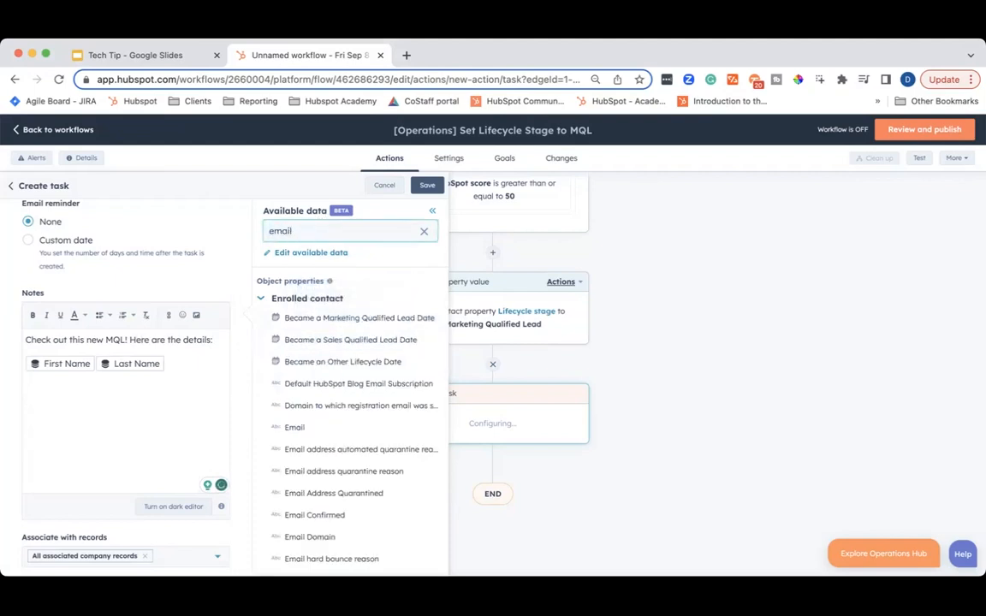
{"action": "left_click", "coordinate": [297, 428]}
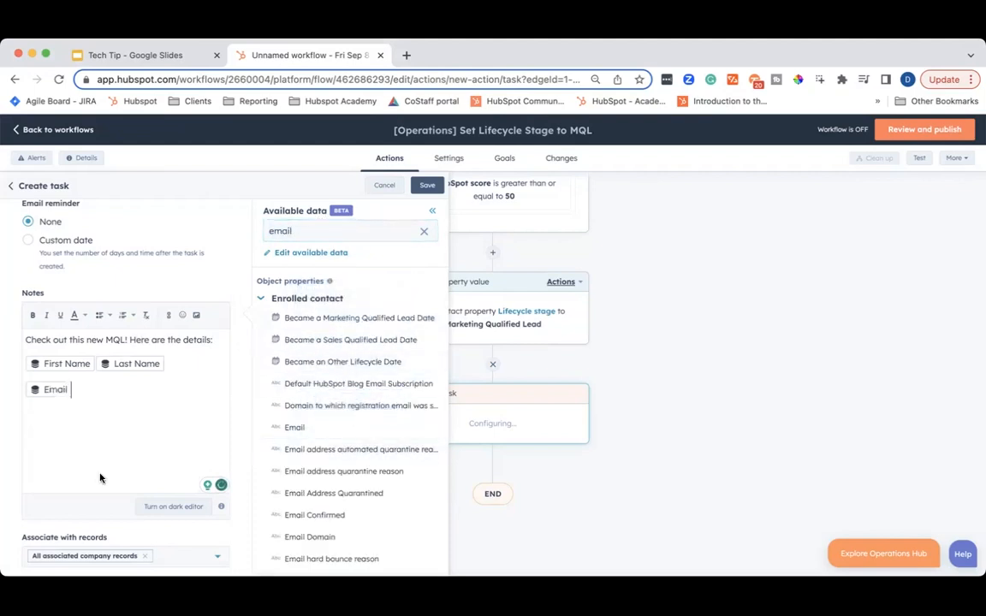
Step: Set the task priority to High, assign it to the existing contact owner, and save the task action
{"action": "scroll", "coordinate": [147, 424], "scroll_direction": "down", "scroll_amount": 3}
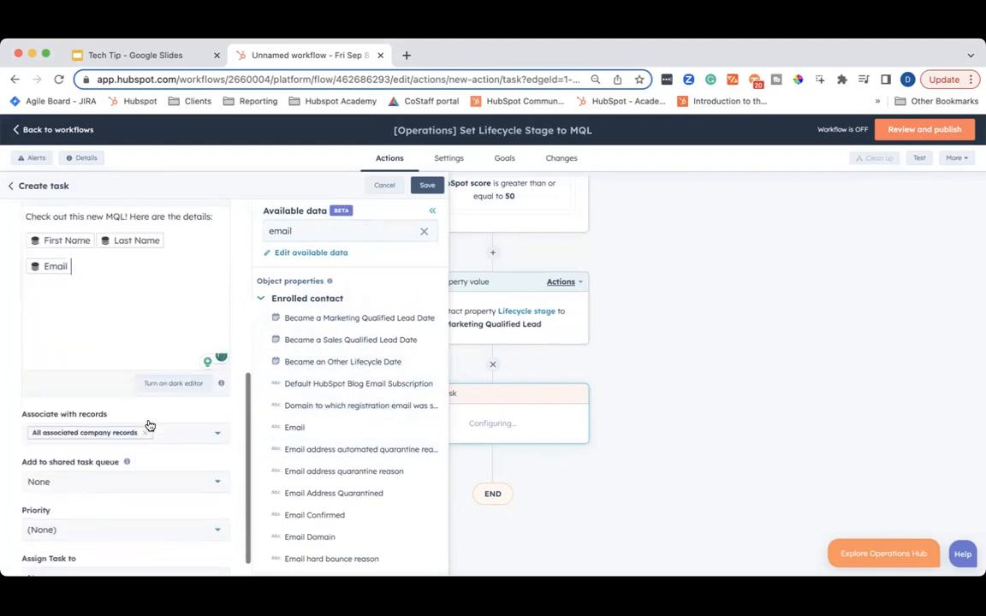
{"action": "scroll", "coordinate": [147, 424], "scroll_direction": "down", "scroll_amount": 1}
{"action": "left_click", "coordinate": [104, 501]}
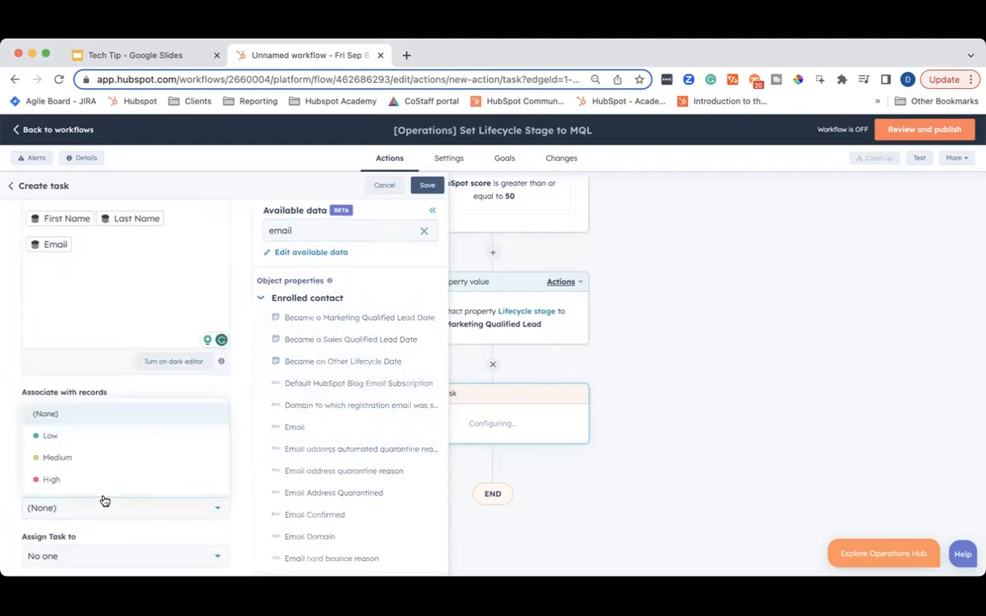
{"action": "left_click", "coordinate": [49, 479]}
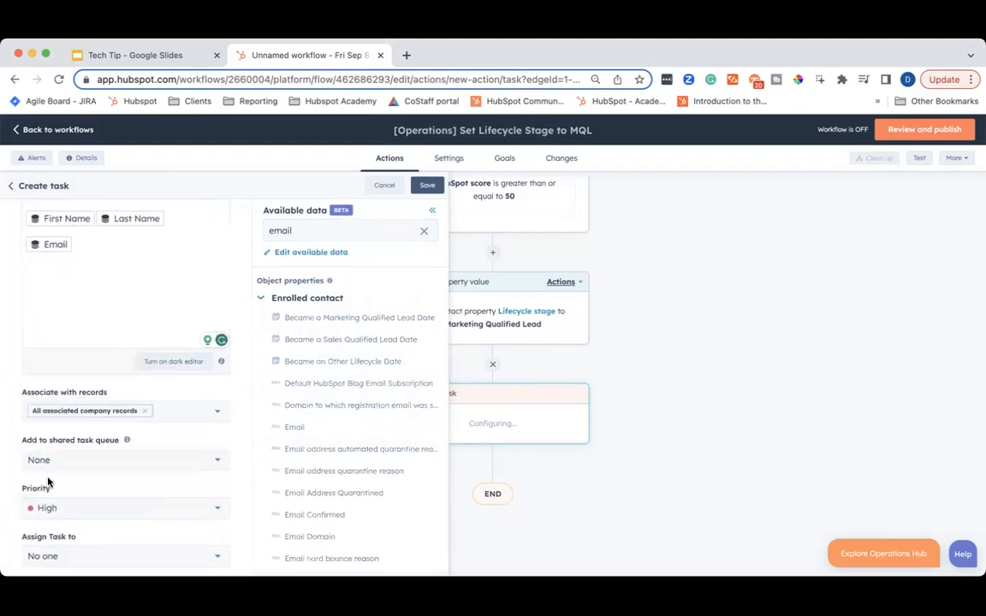
{"action": "left_click", "coordinate": [109, 556]}
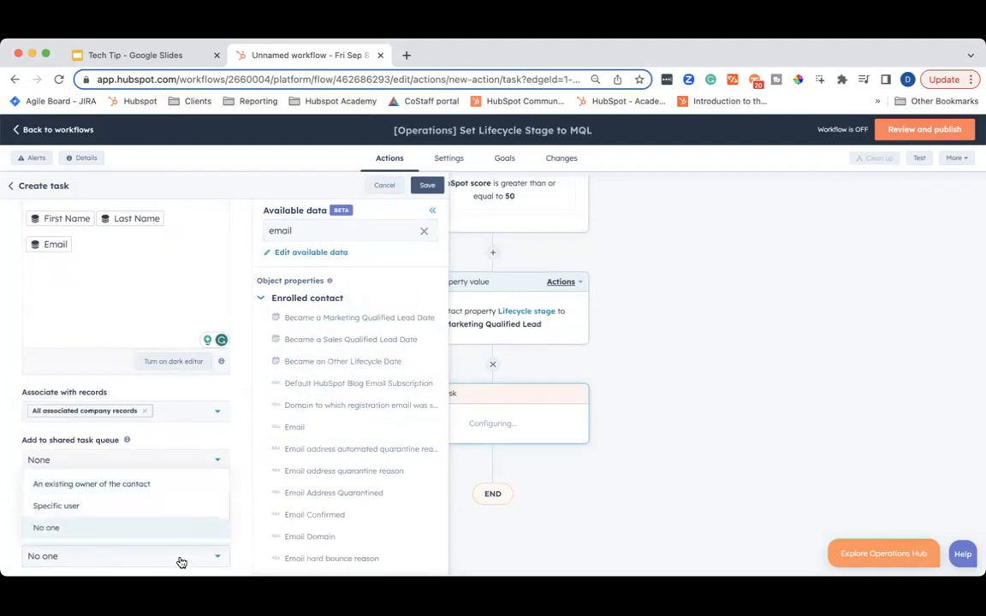
{"action": "left_click", "coordinate": [77, 484]}
{"action": "scroll", "coordinate": [119, 469], "scroll_direction": "down", "scroll_amount": 1}
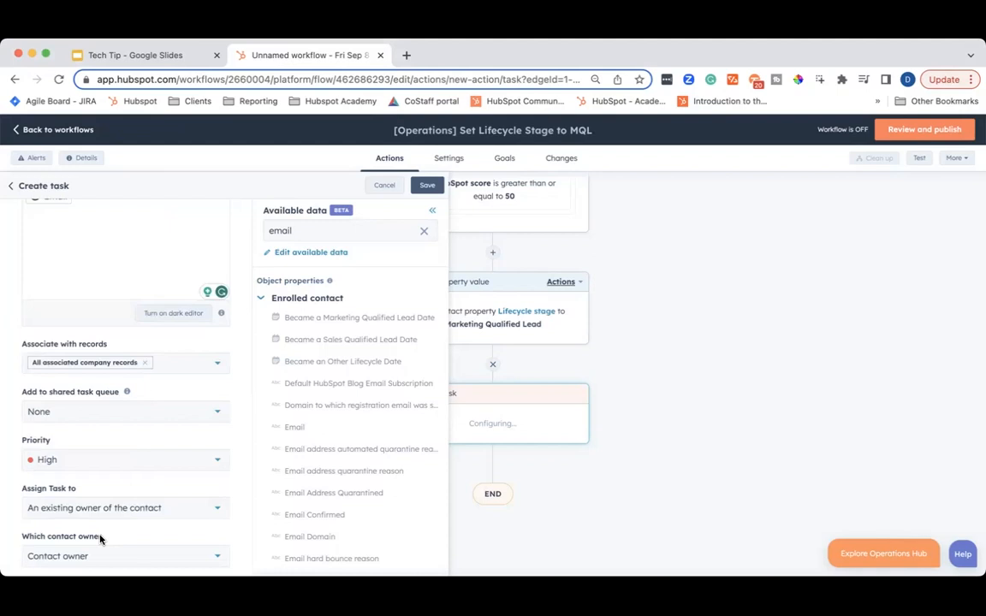
{"action": "left_click", "coordinate": [430, 186]}
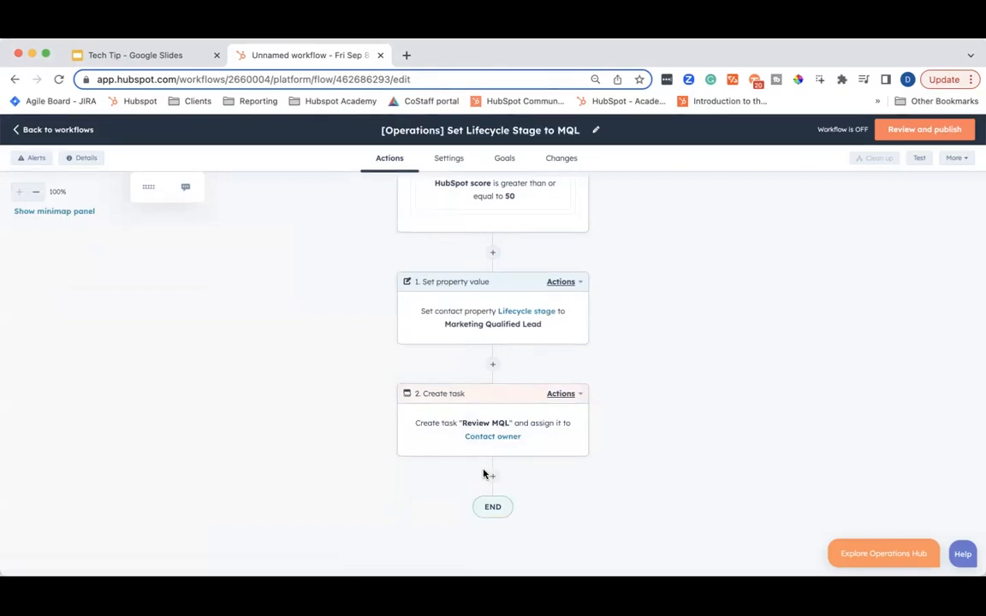
Step: Leave the finished MQL workflow and return to the workflows list
{"action": "left_click", "coordinate": [904, 133]}
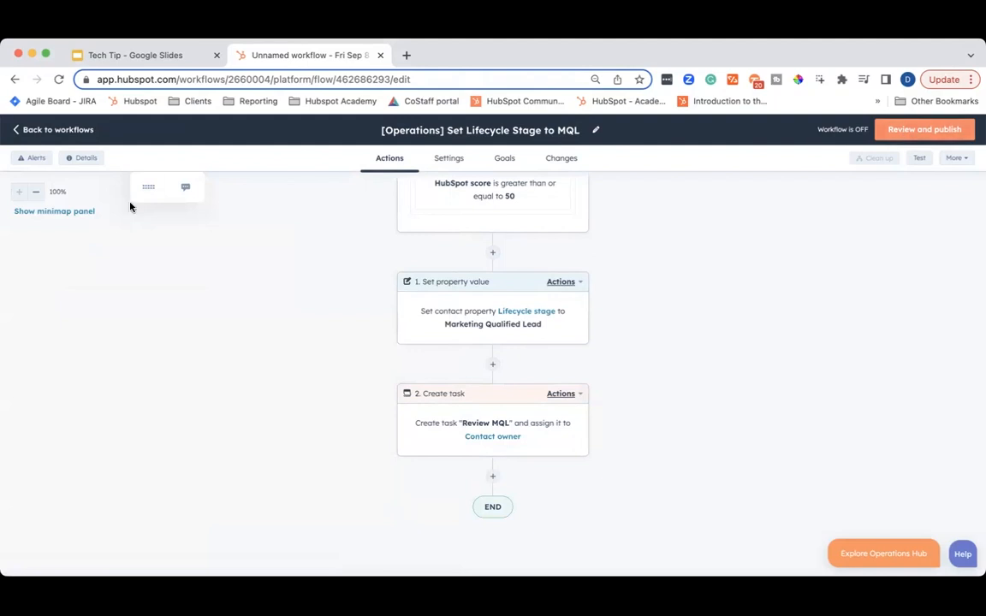
{"action": "left_click", "coordinate": [57, 129]}
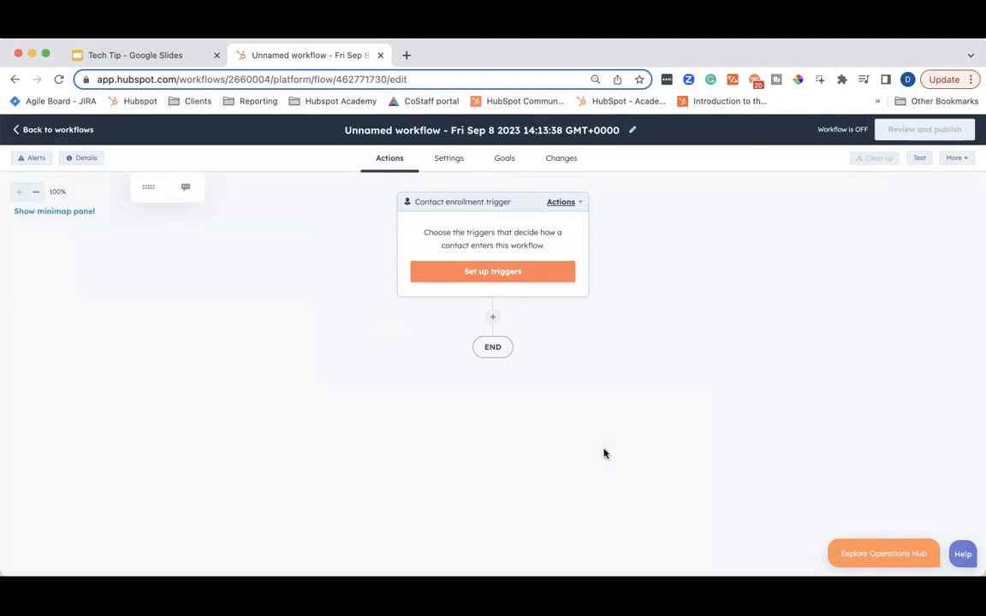
Step: Rename the new blank workflow to "[Operations] Set Lifecycle Stage to Evangelist" and save the name
{"action": "left_click", "coordinate": [444, 130]}
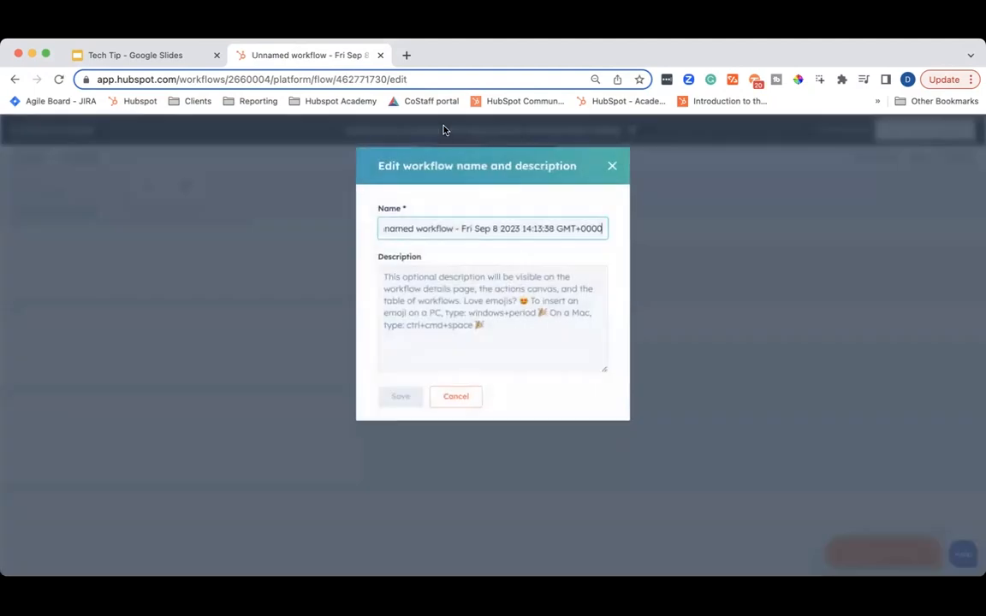
{"action": "triple_click", "coordinate": [411, 219]}
{"action": "type", "text": "[O"}
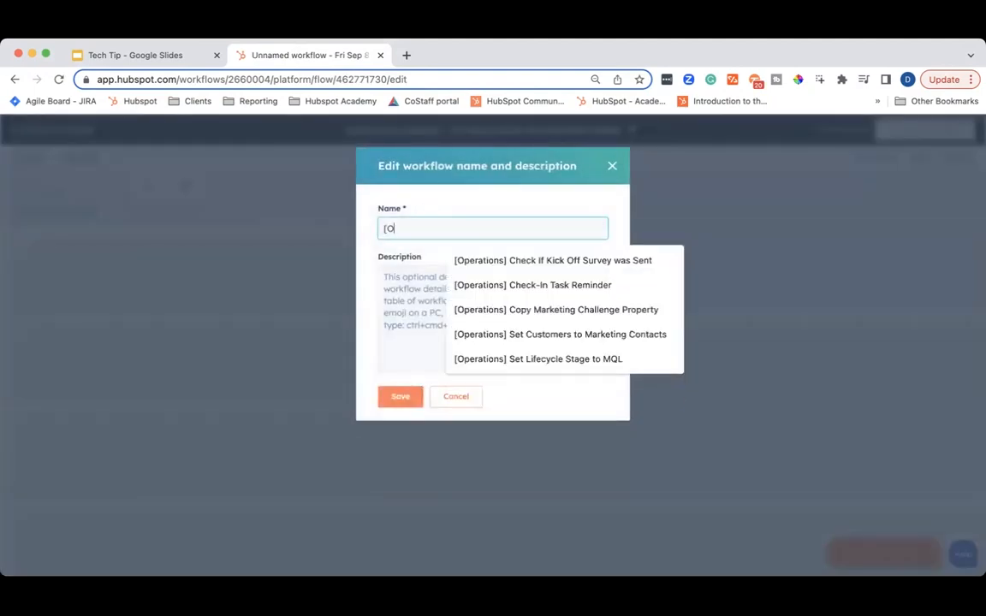
{"action": "type", "text": "perations] Set"}
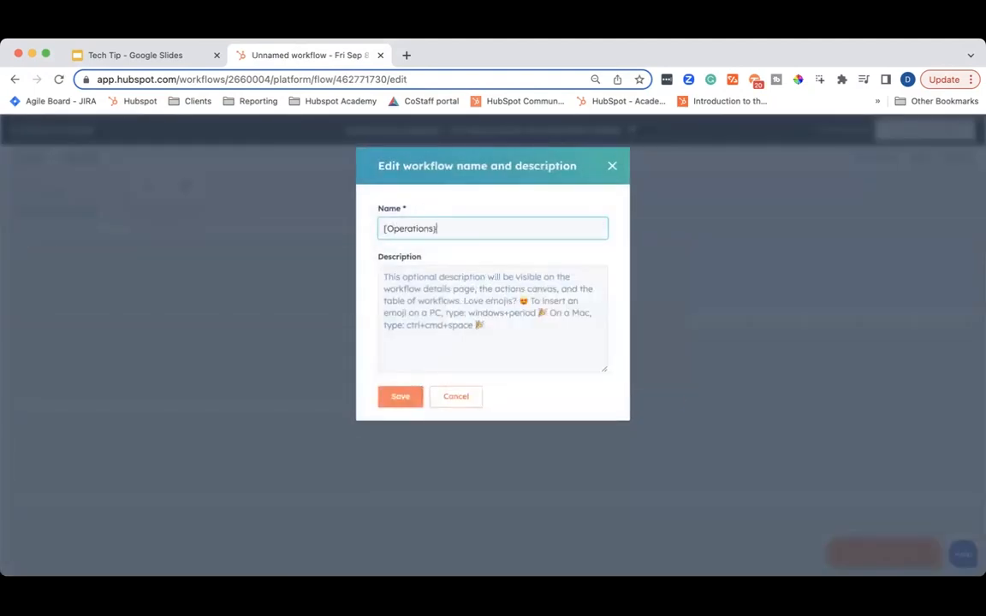
{"action": "type", "text": " Lifecycle Stage to Evang"}
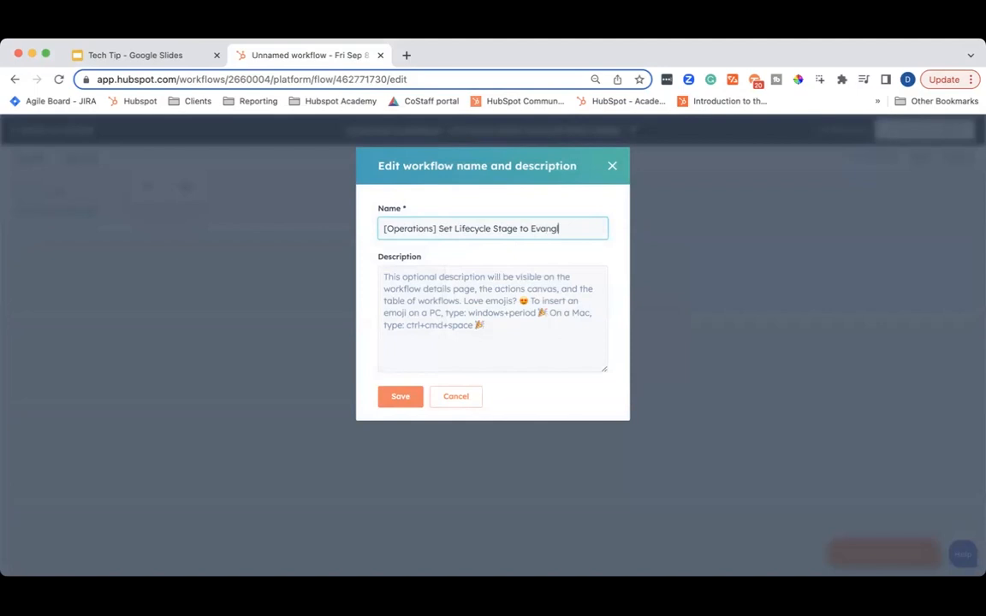
{"action": "left_click", "coordinate": [405, 397]}
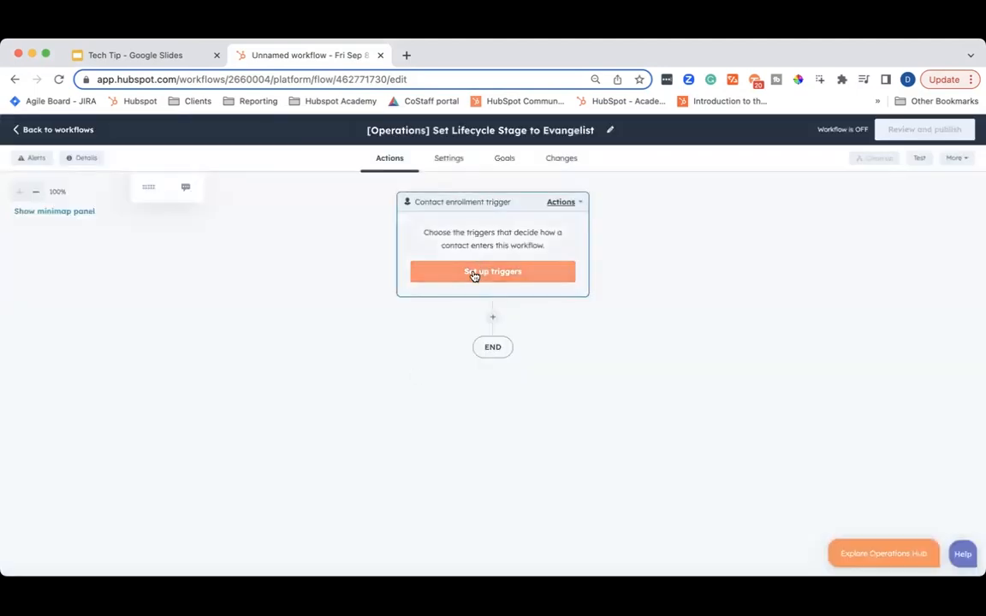
Step: Set up a filter-based enrollment trigger on the contact property Last NPS survey rating
{"action": "left_click", "coordinate": [474, 274]}
{"action": "left_click", "coordinate": [79, 298]}
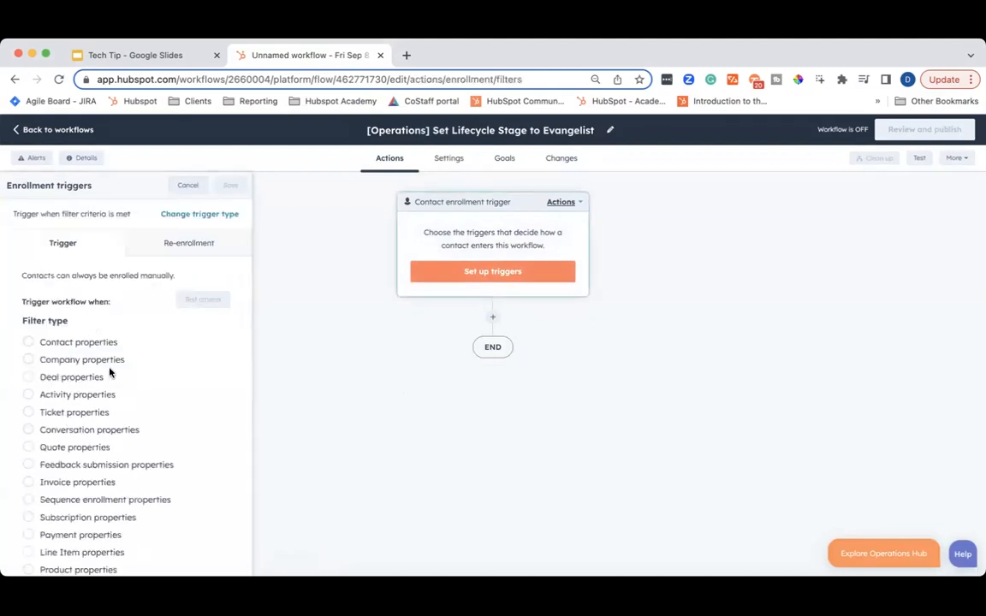
{"action": "left_click", "coordinate": [42, 341]}
{"action": "type", "text": "nps"}
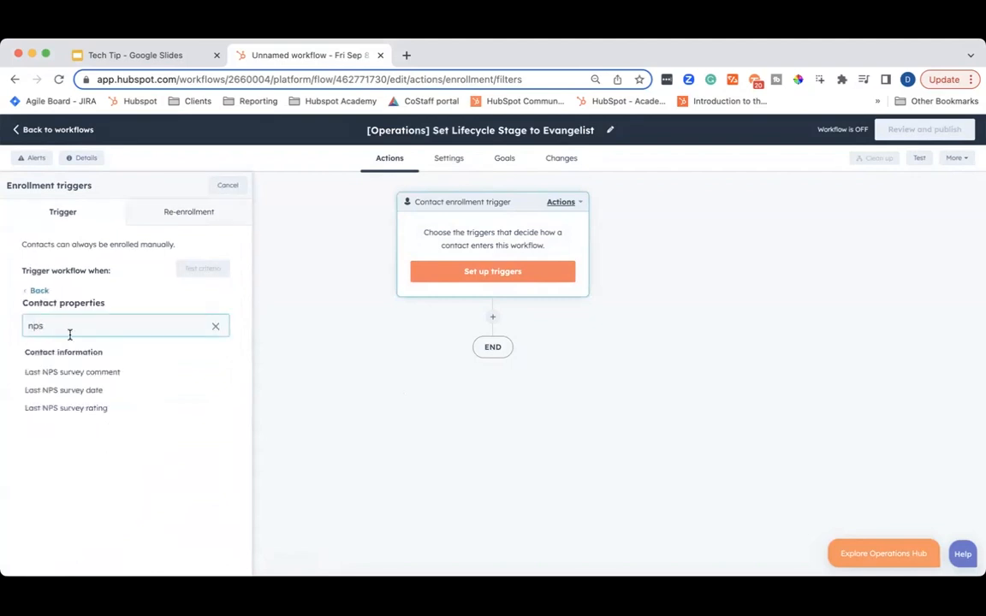
{"action": "left_click", "coordinate": [80, 408]}
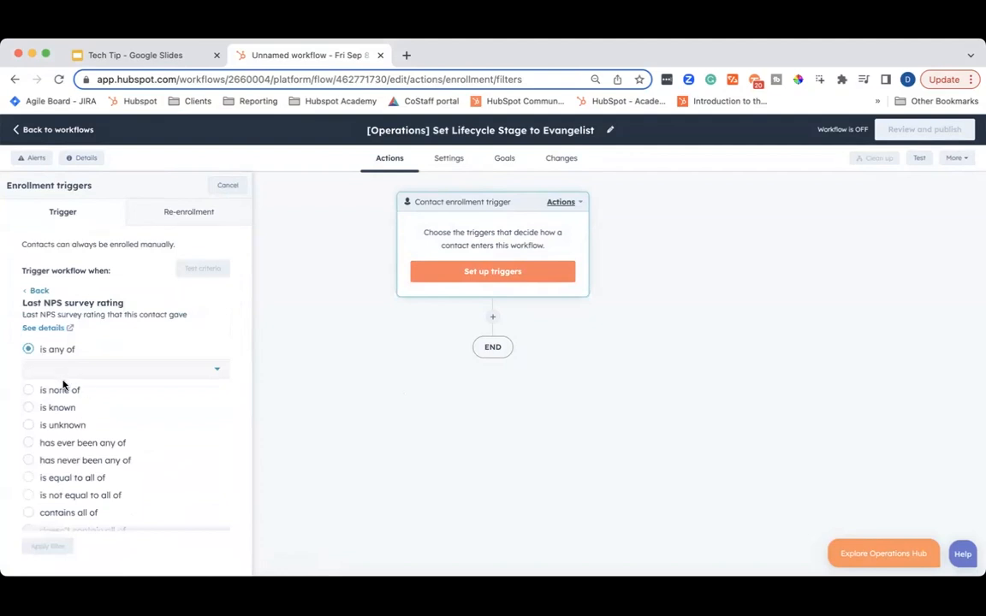
Step: Set the NPS rating filter to "is any of" 10, apply it and save the enrollment trigger
{"action": "left_click", "coordinate": [86, 371]}
{"action": "scroll", "coordinate": [77, 449], "scroll_direction": "down", "scroll_amount": 3}
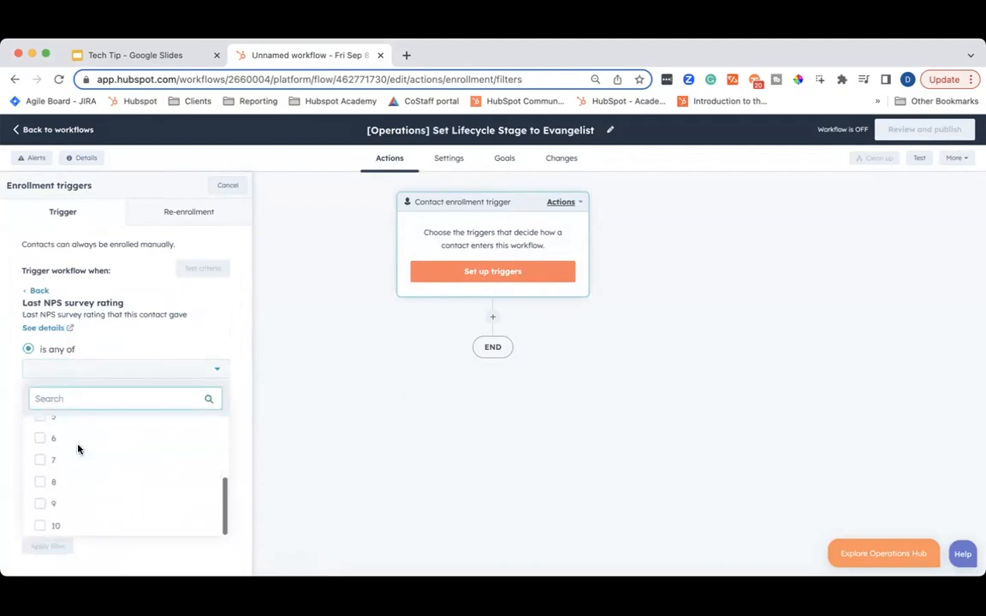
{"action": "left_click", "coordinate": [40, 527]}
{"action": "left_click", "coordinate": [112, 289]}
{"action": "scroll", "coordinate": [81, 443], "scroll_direction": "down", "scroll_amount": 3}
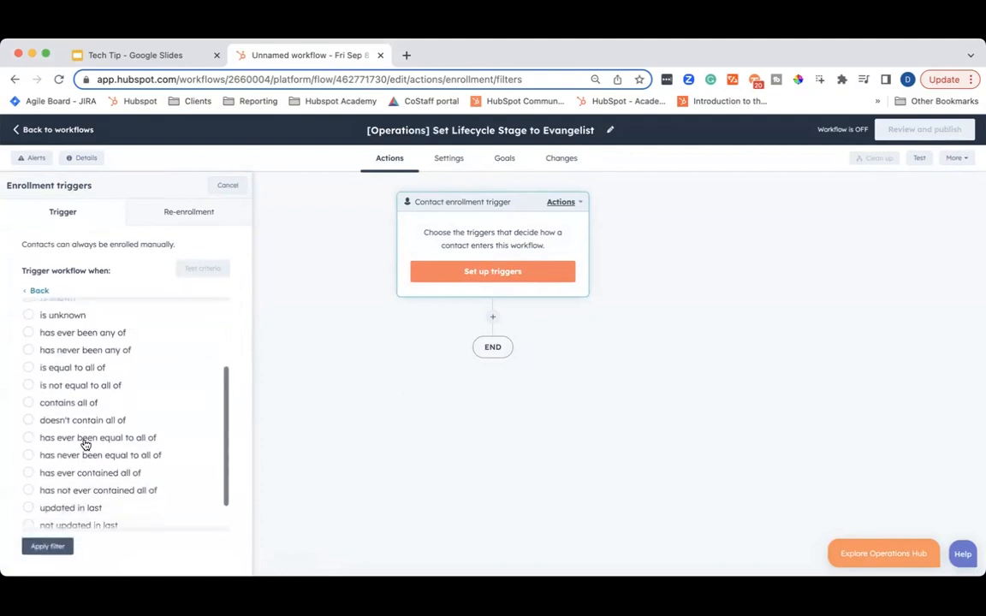
{"action": "left_click", "coordinate": [47, 546]}
{"action": "left_click", "coordinate": [233, 187]}
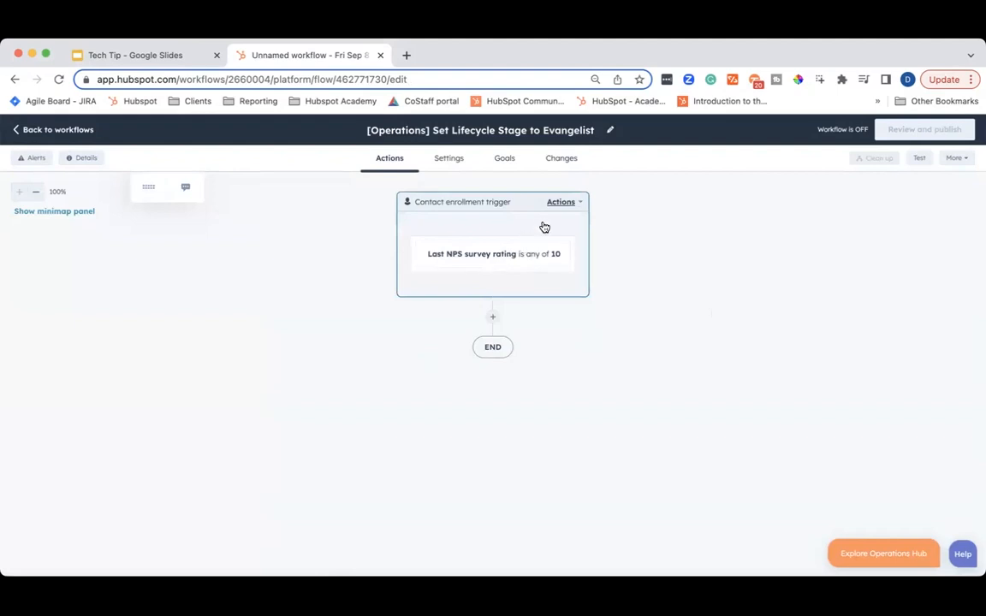
Step: Add a Set property value action below the trigger and choose the contact's Lifecycle stage as the property to set
{"action": "left_click", "coordinate": [493, 318]}
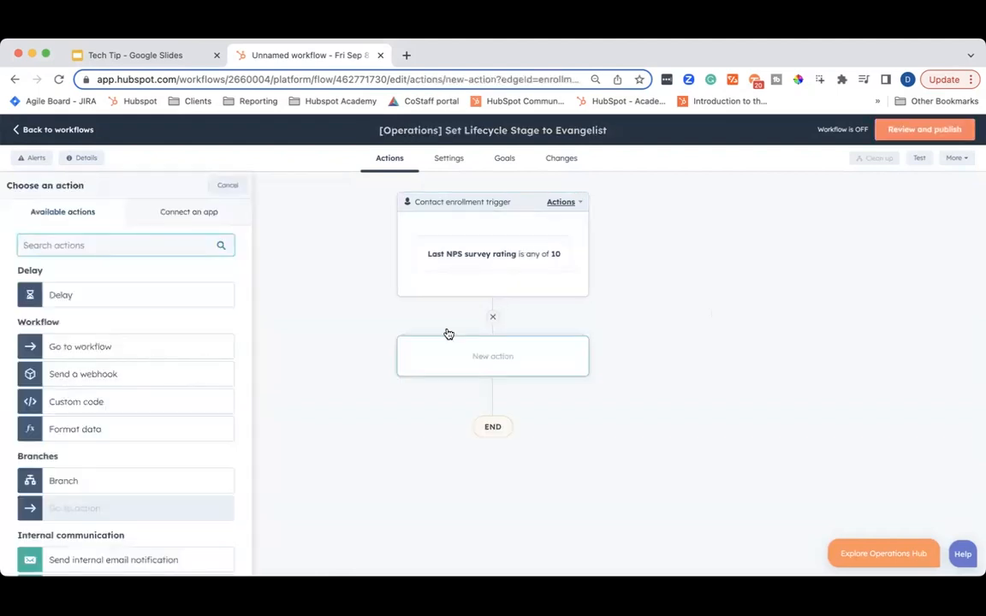
{"action": "scroll", "coordinate": [150, 493], "scroll_direction": "down", "scroll_amount": 10}
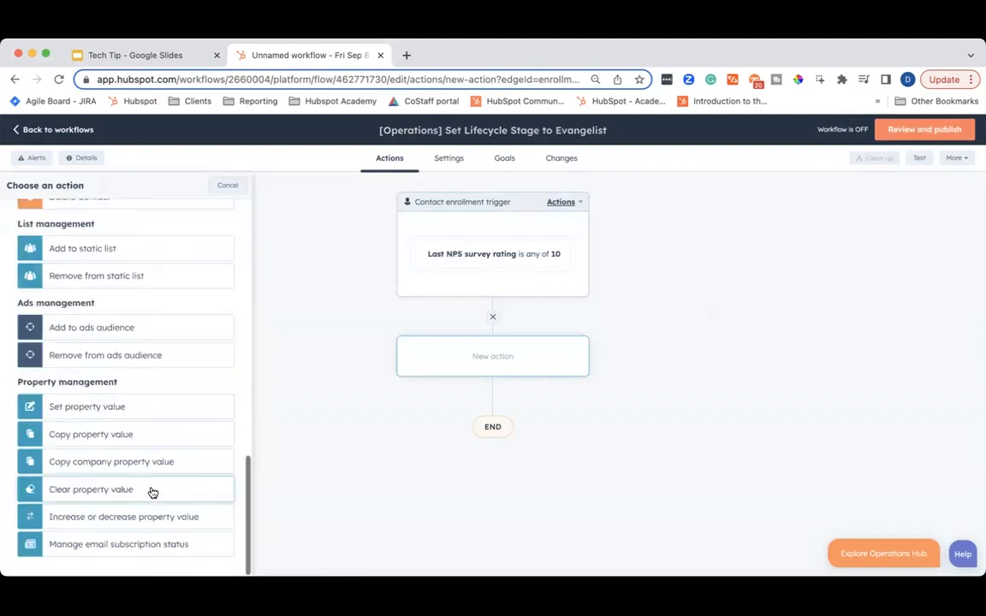
{"action": "left_click", "coordinate": [70, 408]}
{"action": "left_click", "coordinate": [66, 289]}
{"action": "type", "text": "life"}
{"action": "left_click", "coordinate": [66, 377]}
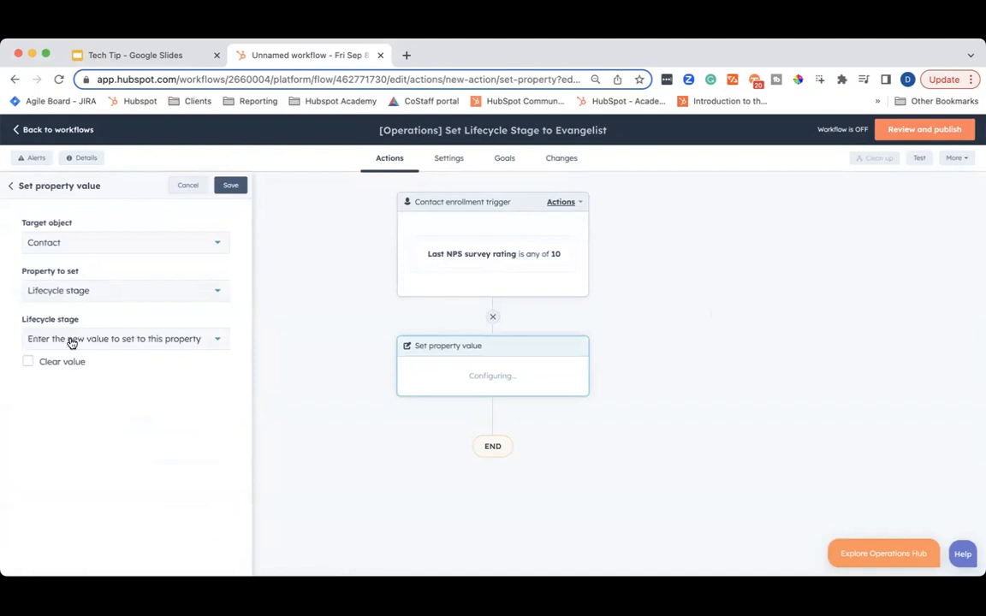
Step: Set the action's Lifecycle stage value to Evangelist and save the action
{"action": "left_click", "coordinate": [72, 339]}
{"action": "scroll", "coordinate": [89, 434], "scroll_direction": "down", "scroll_amount": 3}
{"action": "left_click", "coordinate": [72, 473]}
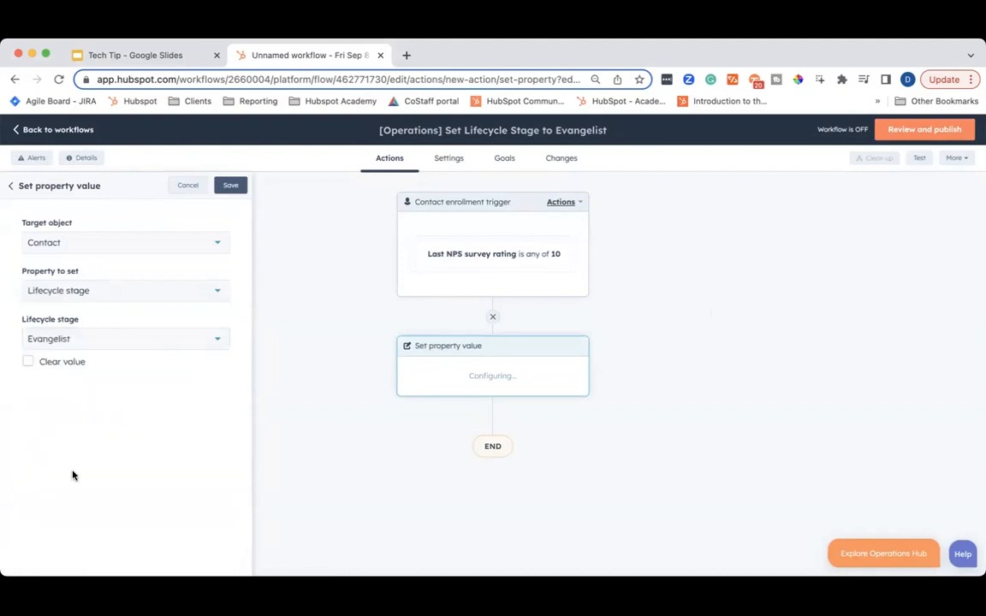
{"action": "left_click", "coordinate": [231, 187]}
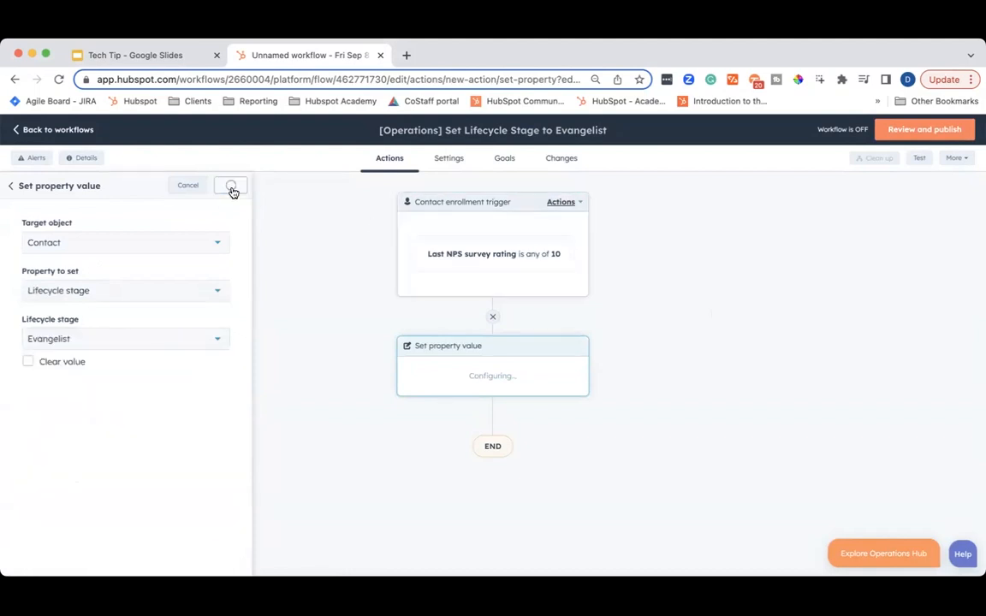